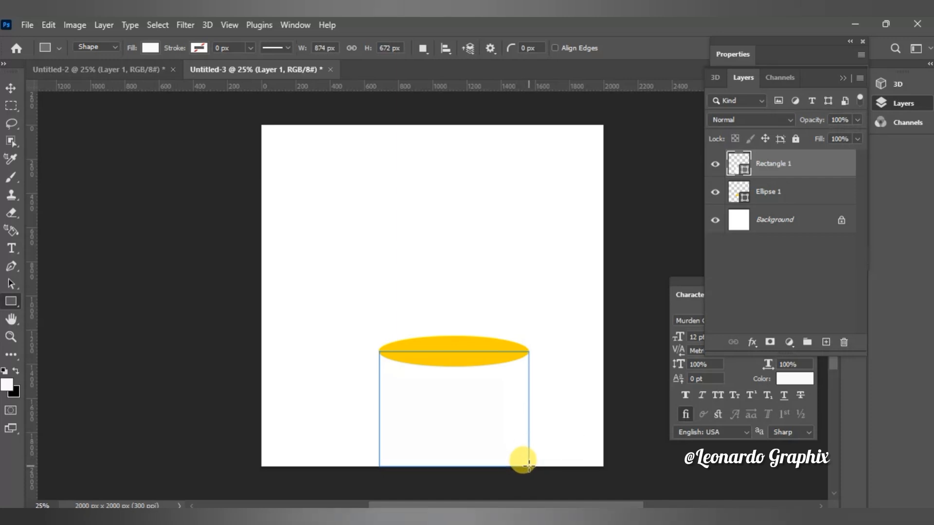
Step: Fill the rectangle with the ellipse's yellow and move its layer below the ellipse layer
click(150, 48)
click(62, 119)
click(16, 88)
drag(801, 166, 801, 216)
click(408, 168)
Step: Check the yellow ellipse's stroke color options
click(421, 353)
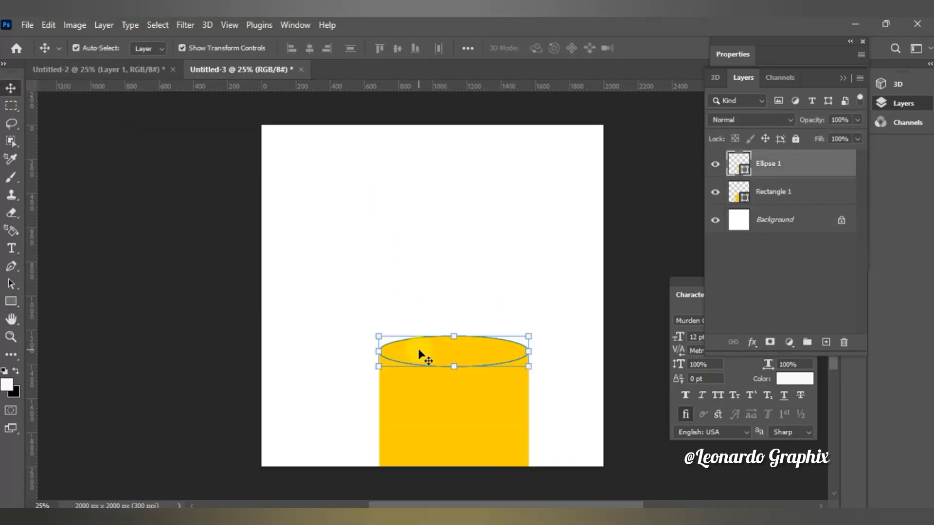
click(11, 302)
click(200, 48)
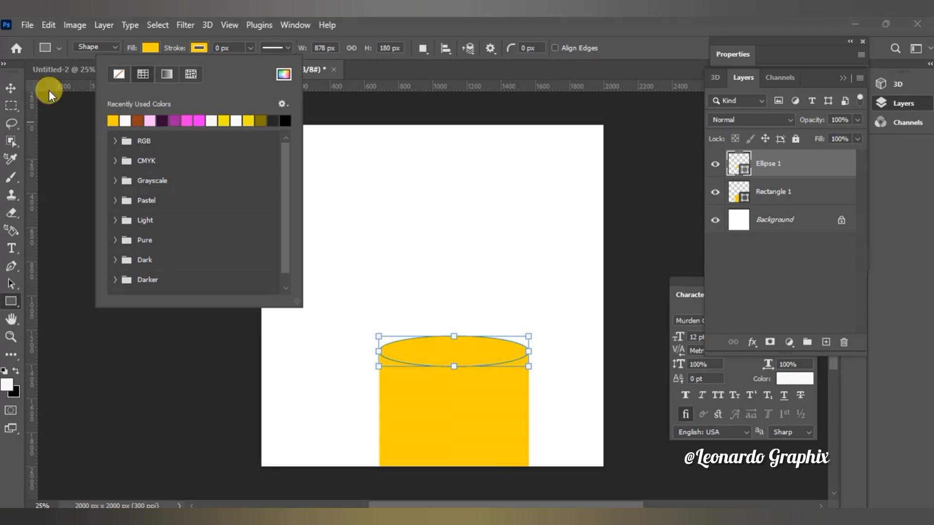
key(Escape)
click(11, 87)
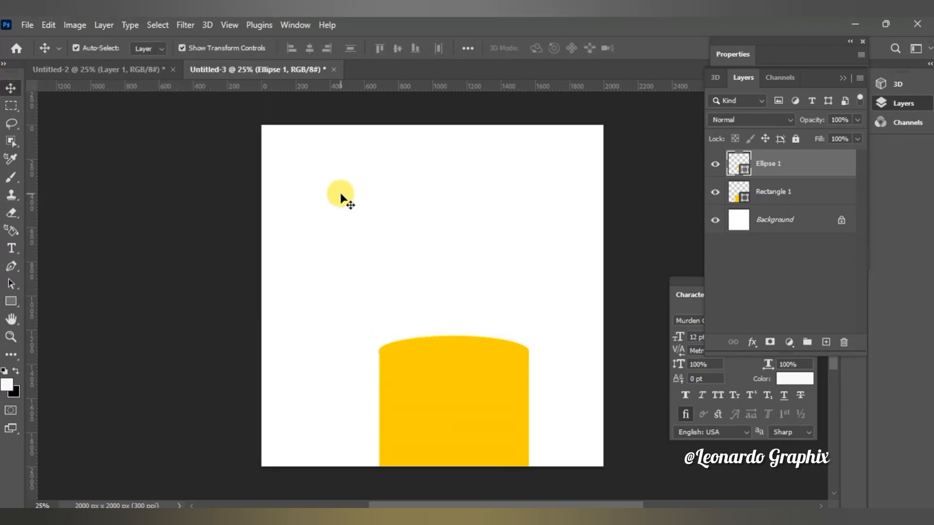
click(470, 354)
click(11, 301)
click(198, 48)
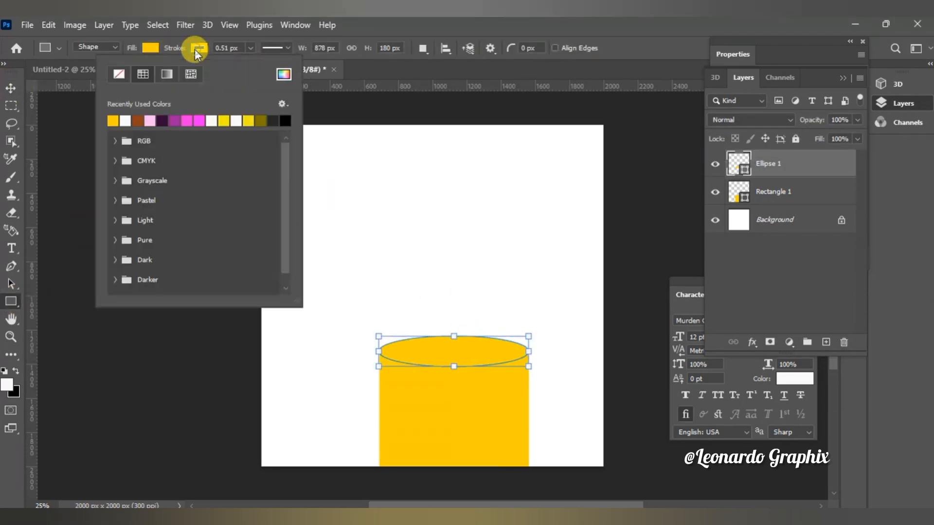
key(Escape)
click(11, 88)
click(304, 262)
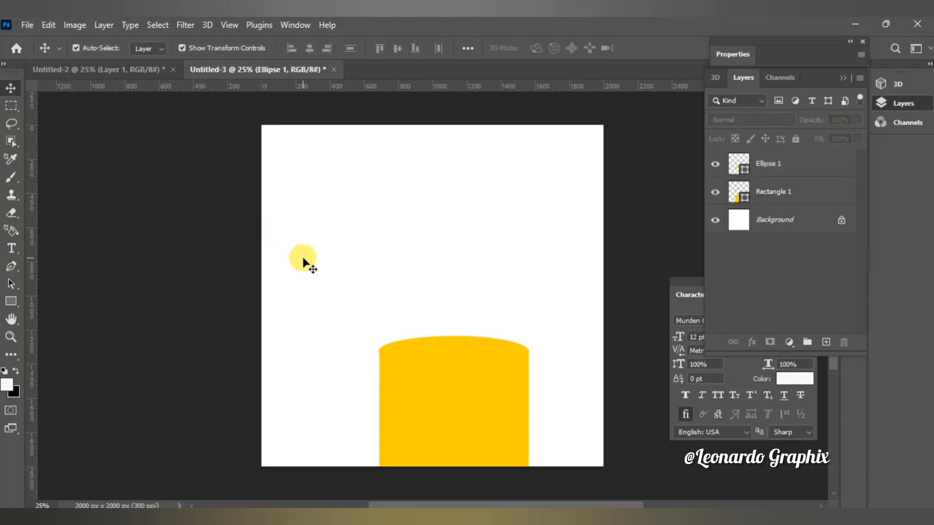
Step: Try nudging the ellipse up, and bring it back down onto the rectangle's upper edge
click(444, 359)
key(shift+Up)
key(shift+Up)
key(shift+Down)
key(shift+Down)
key(shift+Down)
key(shift+Down)
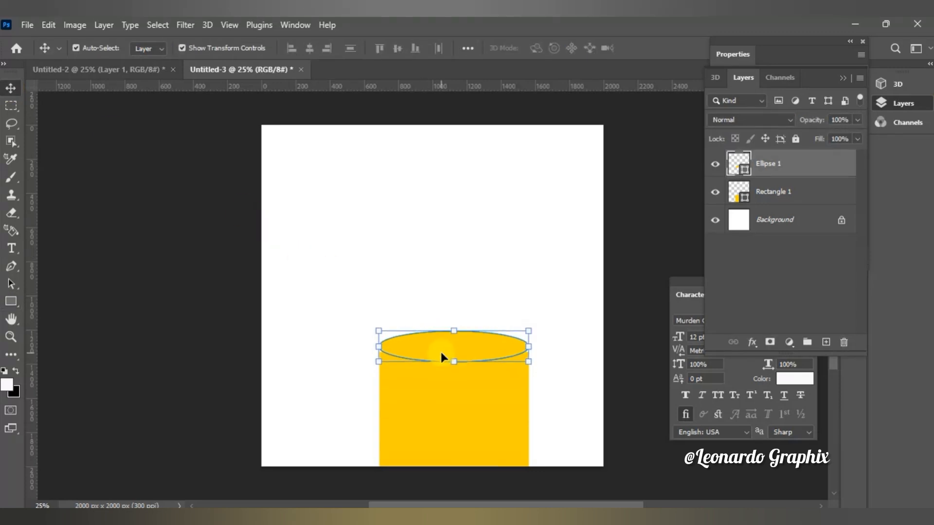
click(410, 292)
click(428, 350)
click(369, 294)
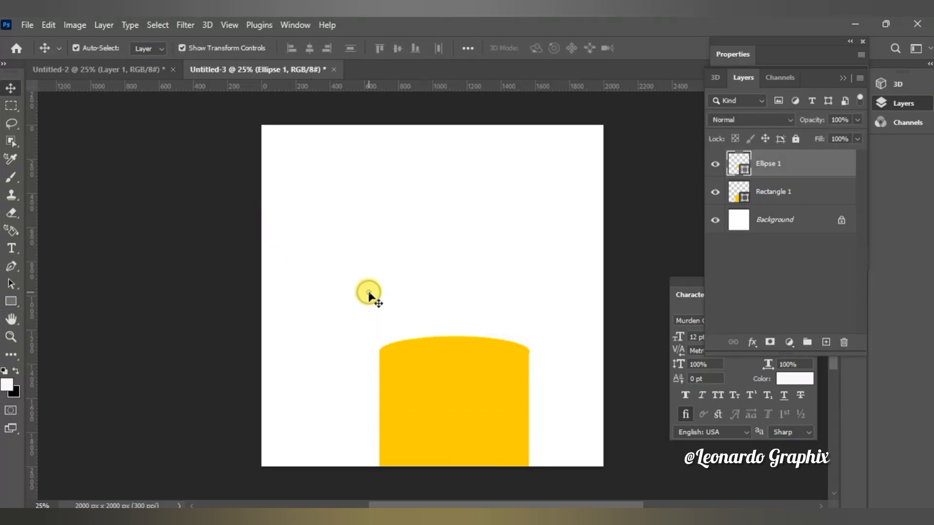
click(436, 352)
Step: Make the Background layer active and switch to the Gradient tool
click(729, 216)
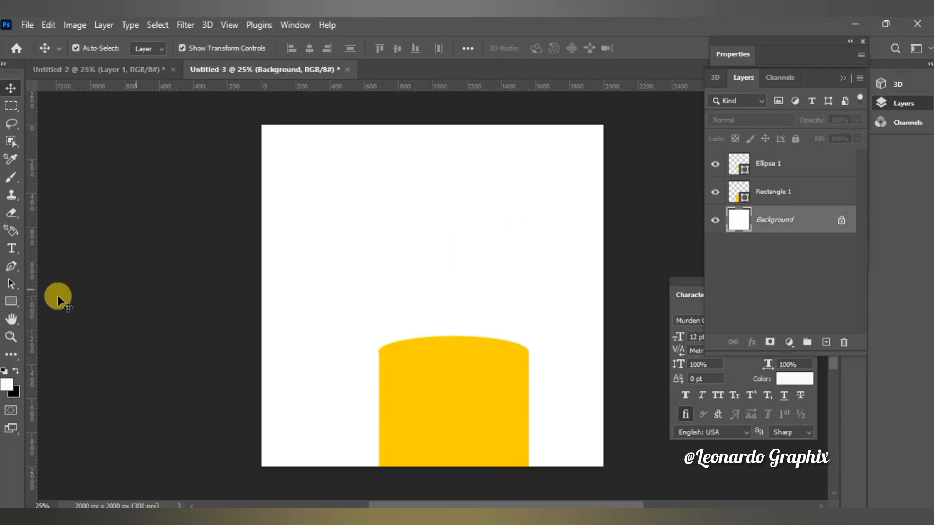
click(11, 302)
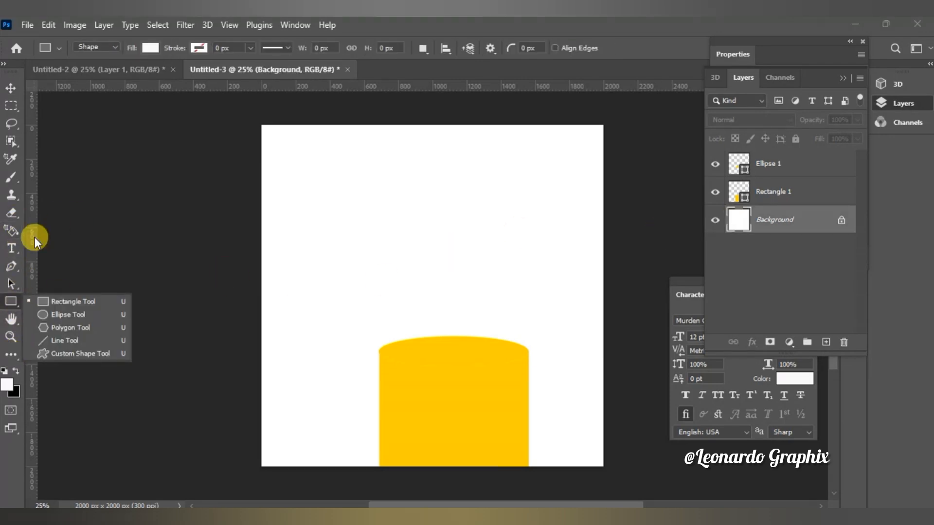
click(52, 47)
click(10, 159)
click(10, 354)
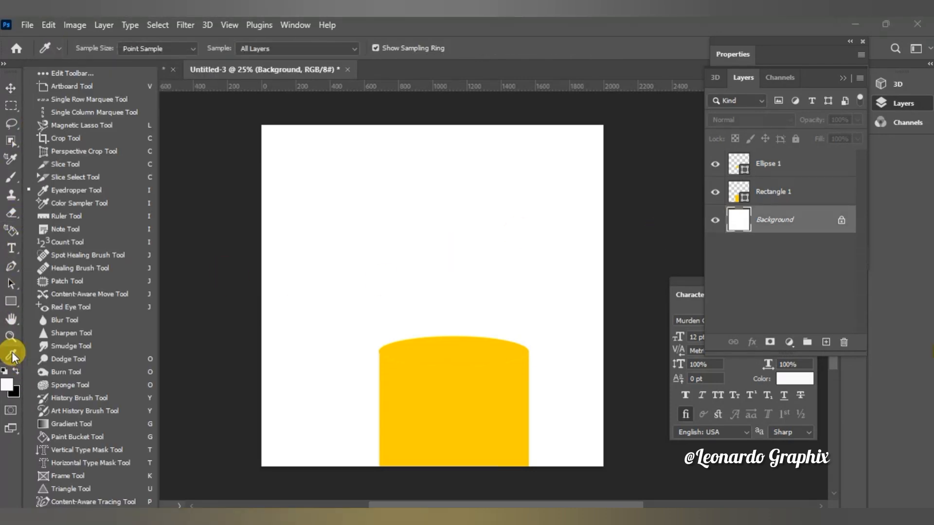
click(57, 424)
Step: Browse the gradient preset groups and choose a yellow-to-orange preset
click(130, 48)
drag(158, 85, 161, 138)
click(29, 121)
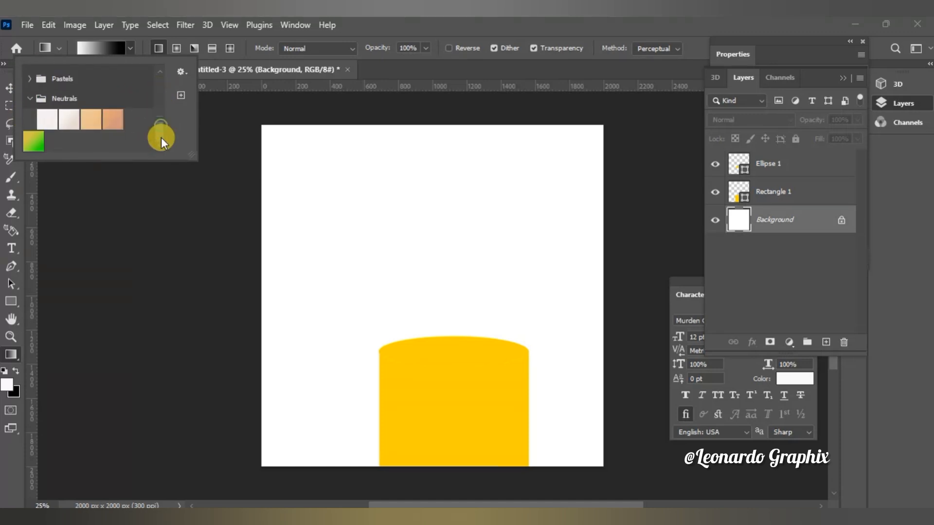
click(29, 100)
click(29, 101)
click(29, 101)
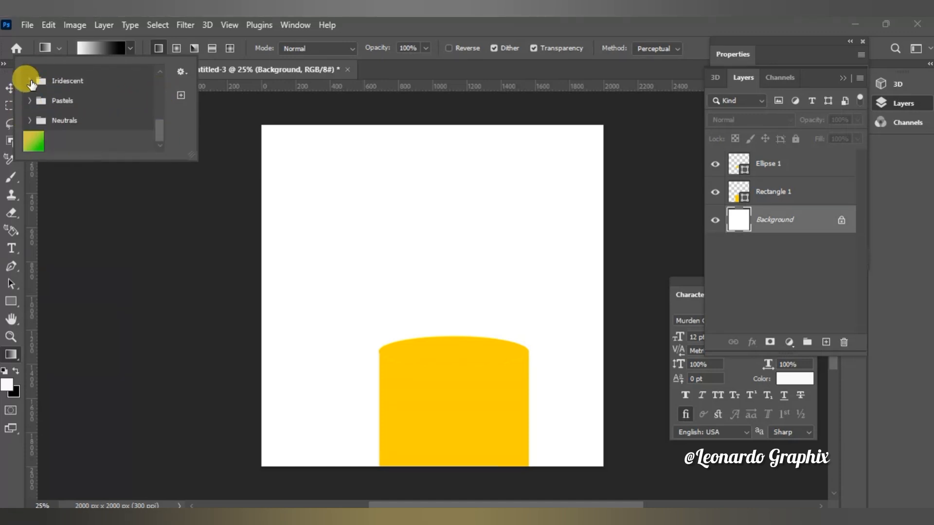
click(29, 81)
click(29, 80)
drag(162, 137, 144, 109)
click(30, 88)
click(28, 130)
click(28, 111)
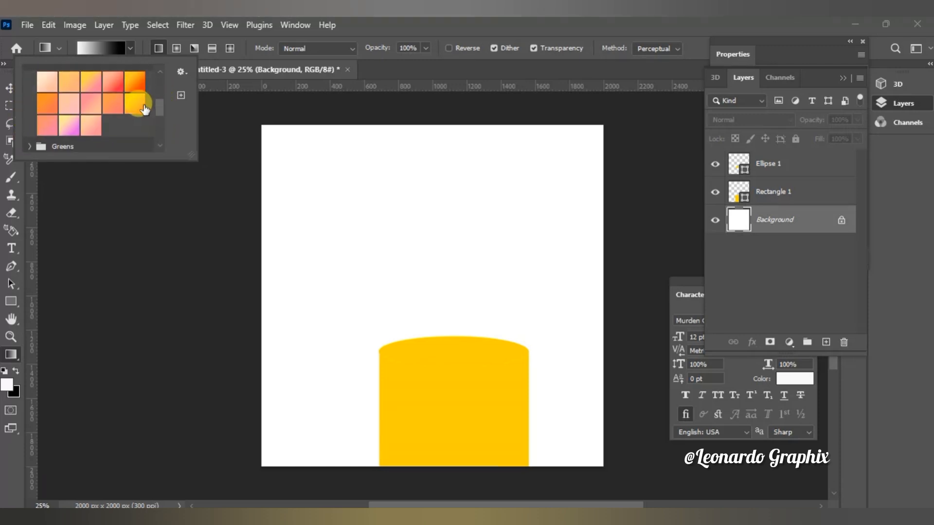
Step: Fill the Background layer with a vertical linear gradient, yellow above fading to orange below
drag(372, 194, 449, 427)
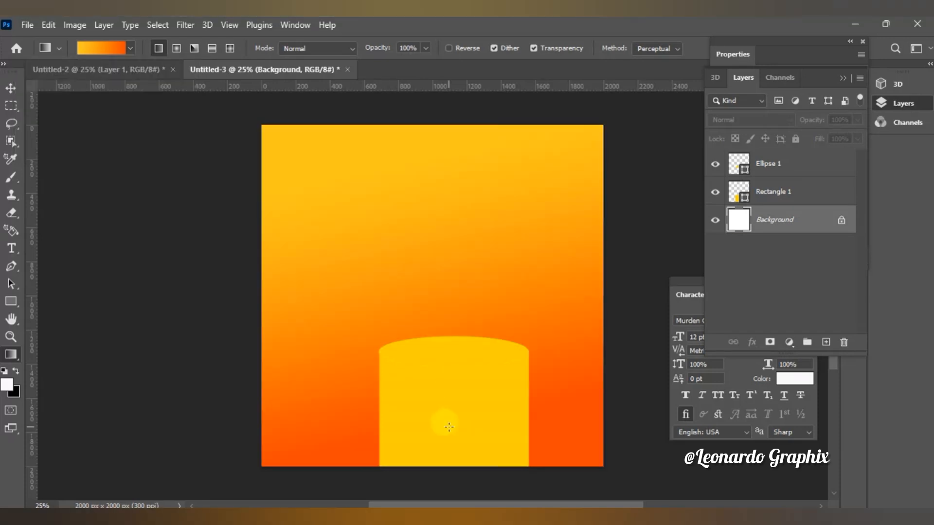
drag(450, 250, 447, 509)
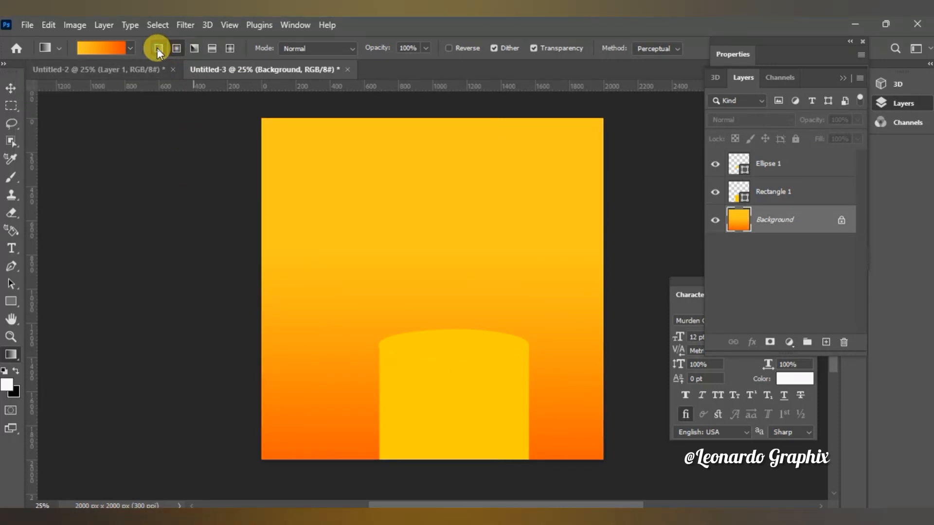
click(10, 87)
Step: Move the ellipse and the rectangle together about 64 px to the left
click(489, 350)
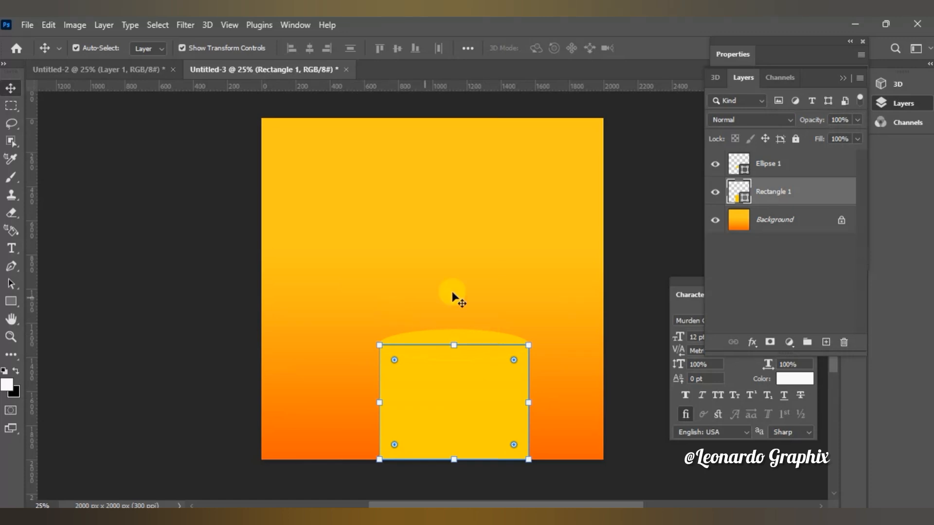
click(494, 351)
click(494, 392)
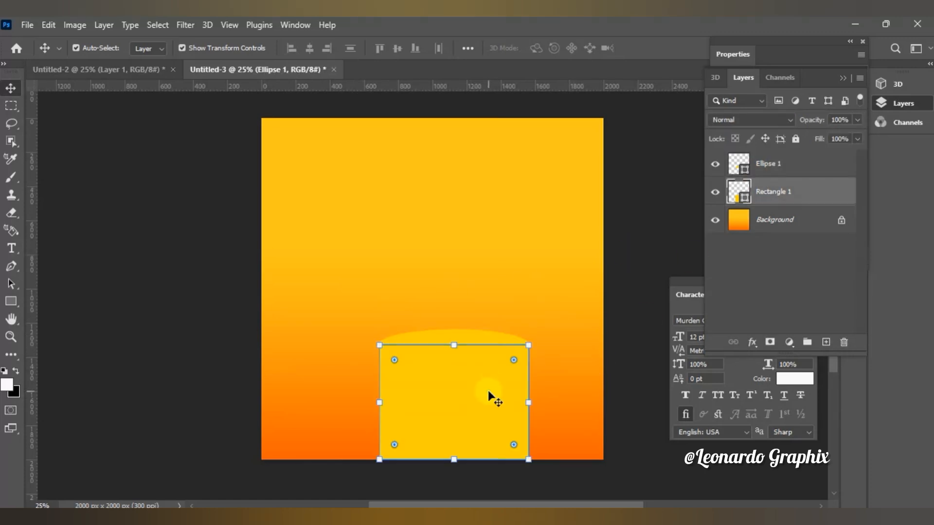
click(787, 163)
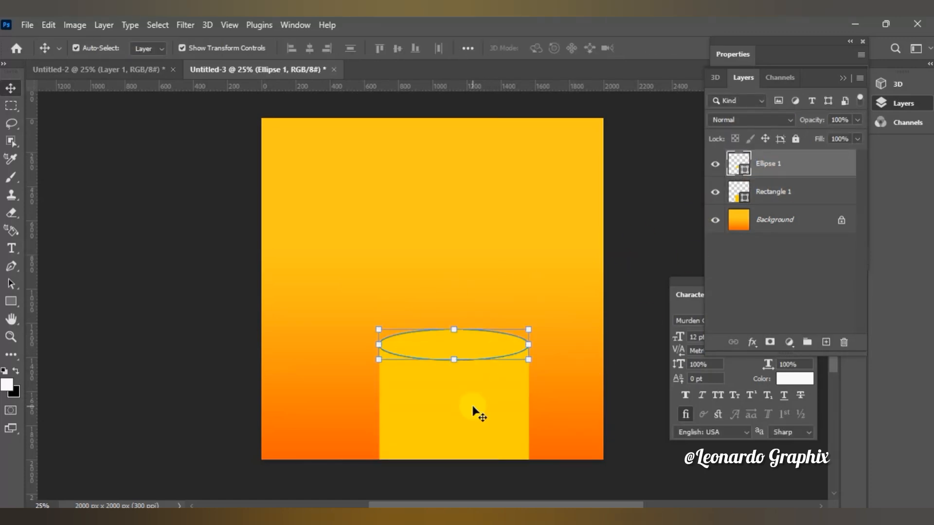
shift+click(778, 194)
drag(483, 402, 475, 408)
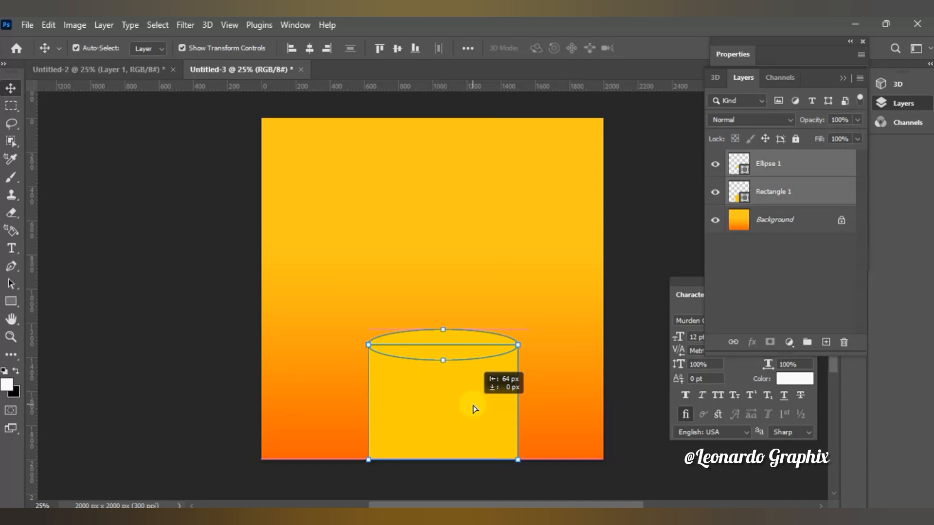
click(563, 372)
Step: Widen the rectangle slightly at its right edge to match the ellipse's width
click(493, 345)
click(535, 305)
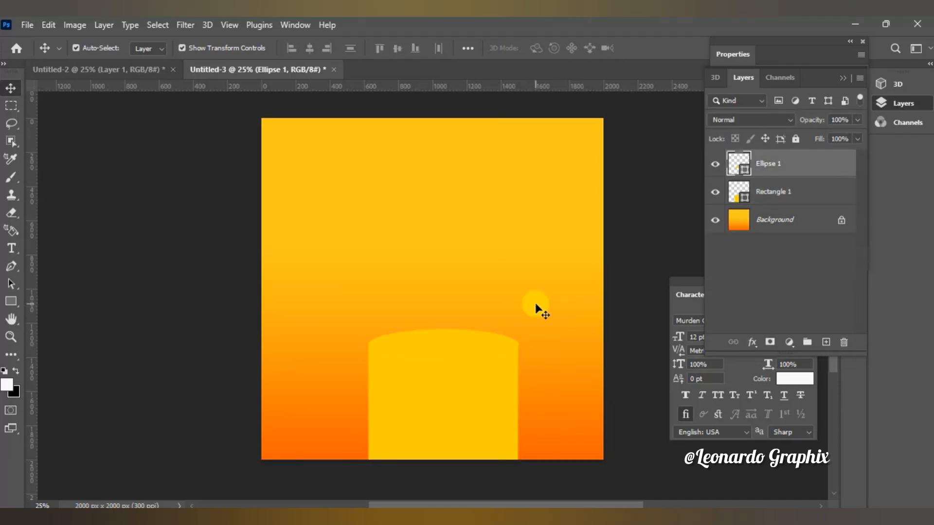
key(ctrl+plus)
click(512, 364)
click(528, 427)
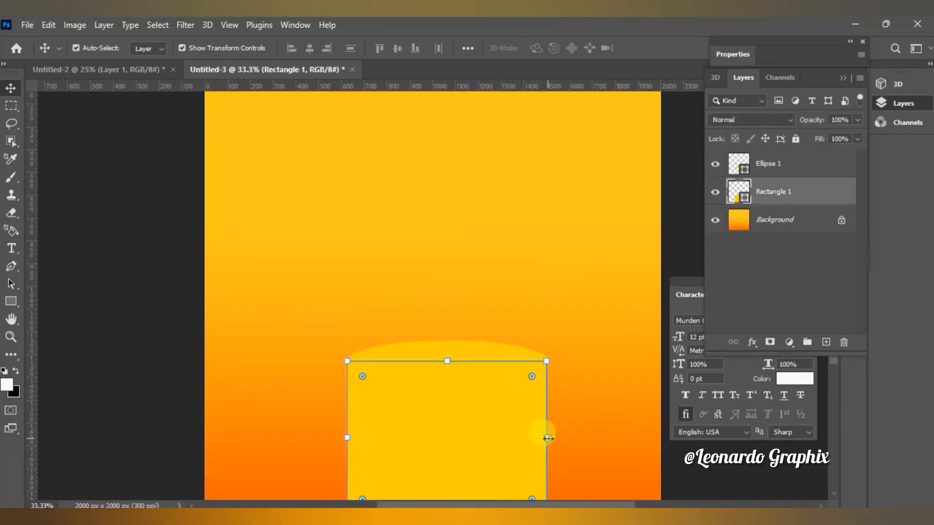
drag(546, 438, 548, 438)
click(789, 170)
click(625, 174)
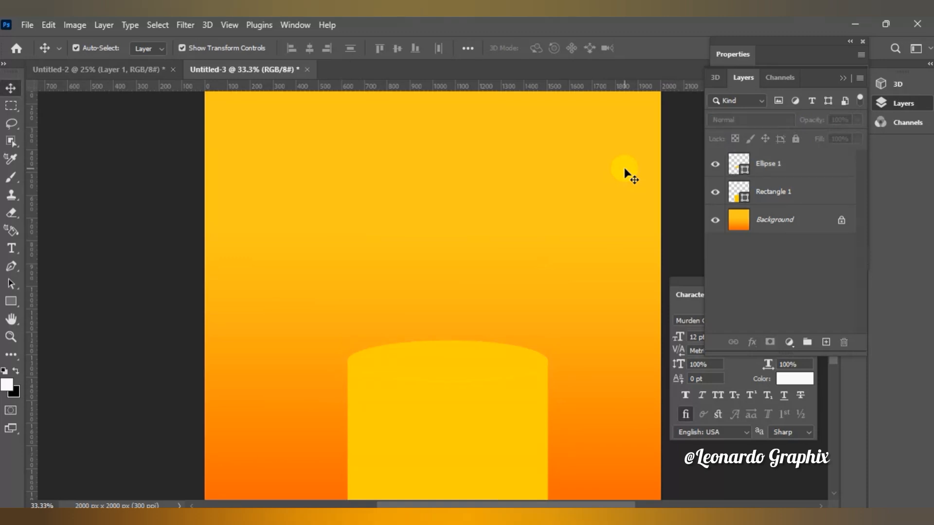
Step: Merge the ellipse and rectangle shape layers into a single cylinder shape
click(790, 169)
shift+click(786, 191)
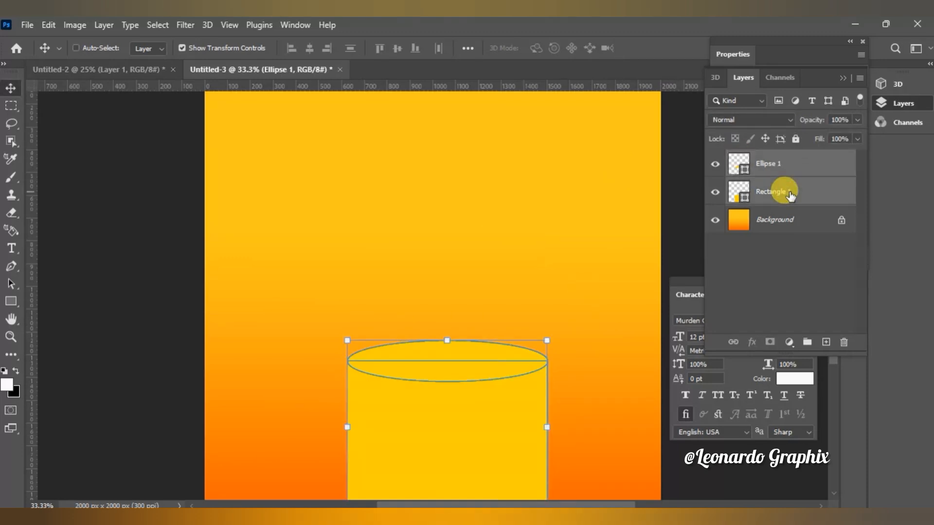
key(ctrl+e)
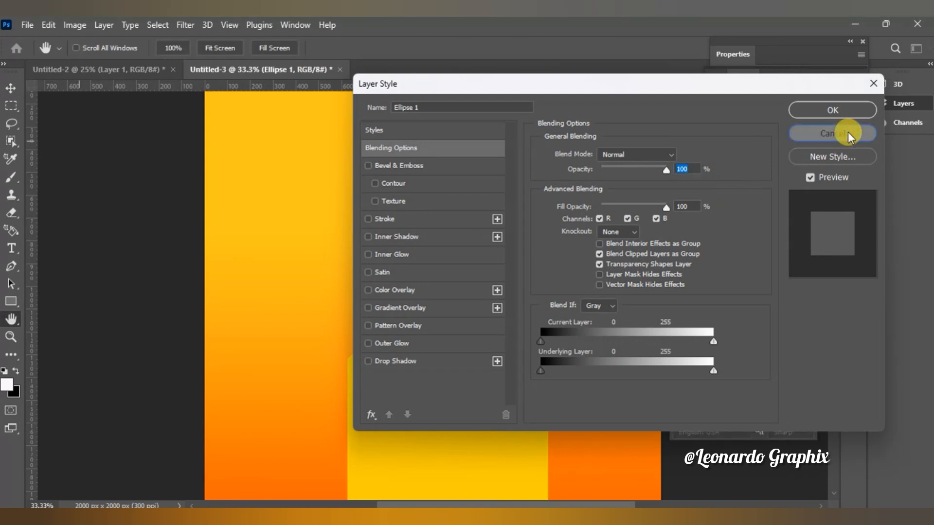
click(848, 135)
Step: Duplicate the cylinder twice, placing one copy at the canvas's lower left and stacking it below the other copy
drag(787, 168, 827, 343)
drag(483, 437, 360, 480)
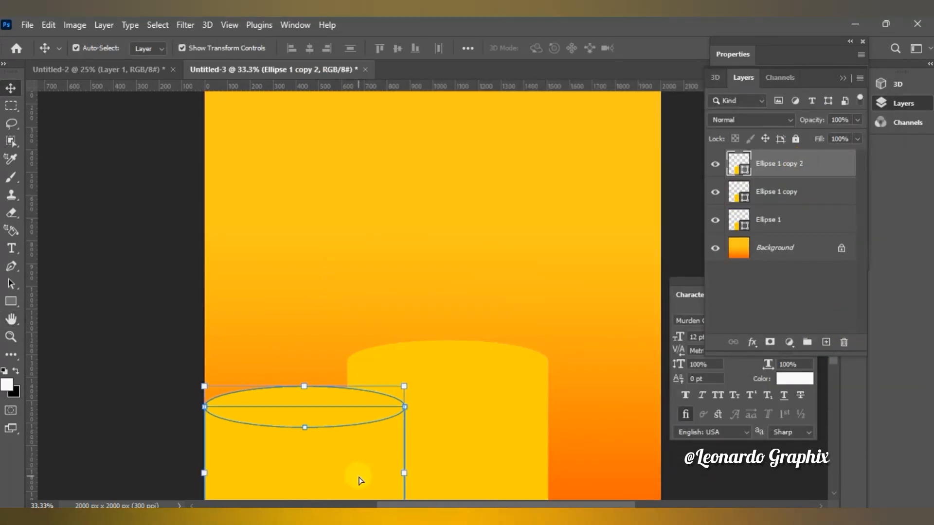
drag(787, 164, 778, 202)
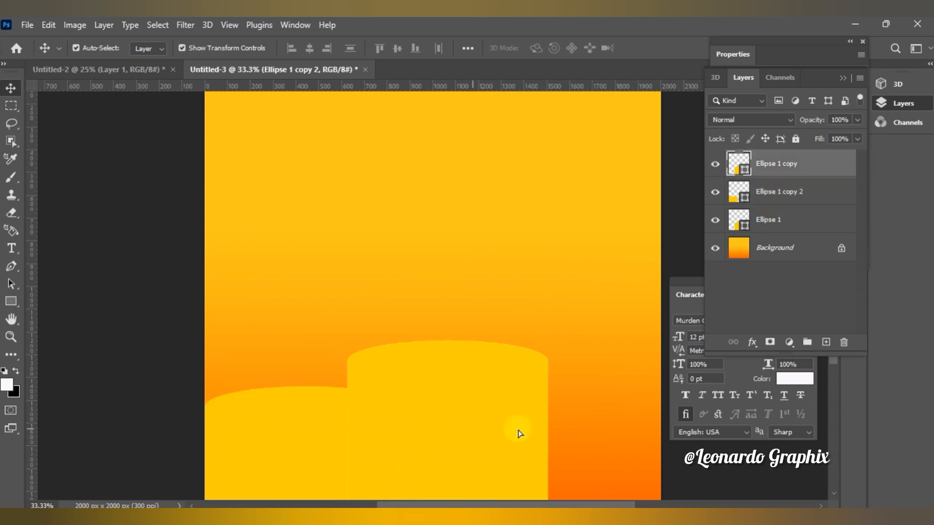
Step: Move the other cylinder copy to the canvas's lower right edge and scale it to about 81% width and 80% height
drag(464, 436, 577, 439)
mouse_move(461, 340)
mouse_down()
mouse_move(520, 387)
mouse_move(453, 348)
mouse_up()
drag(574, 439, 569, 438)
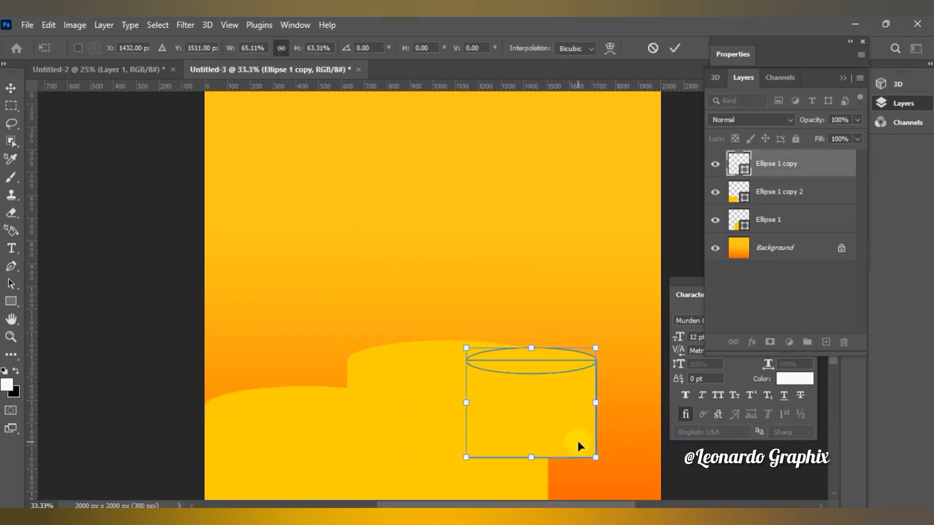
key(ctrl+z)
key(ctrl+z)
drag(460, 341, 499, 375)
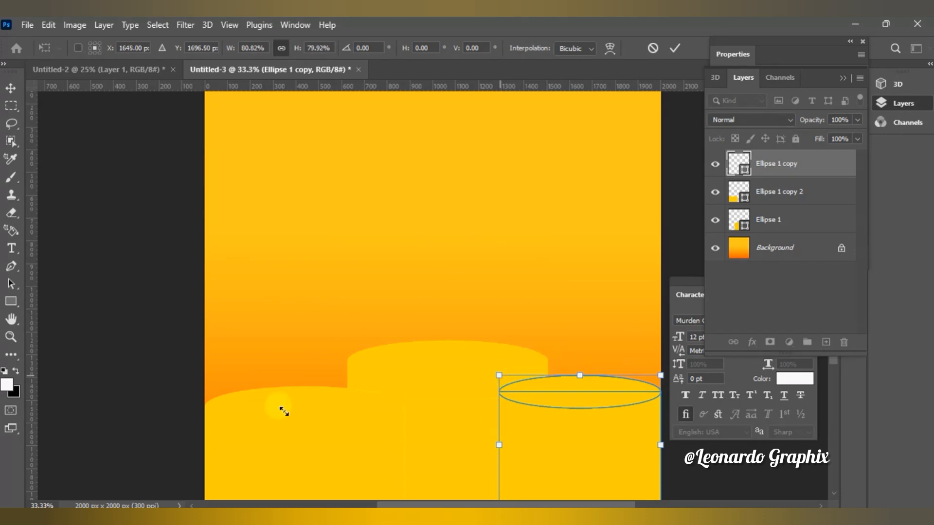
Step: Narrow the left cylinder from its right side and stack both copies below the central cylinder's layer
click(327, 419)
drag(403, 382, 372, 382)
click(778, 225)
drag(778, 197, 784, 227)
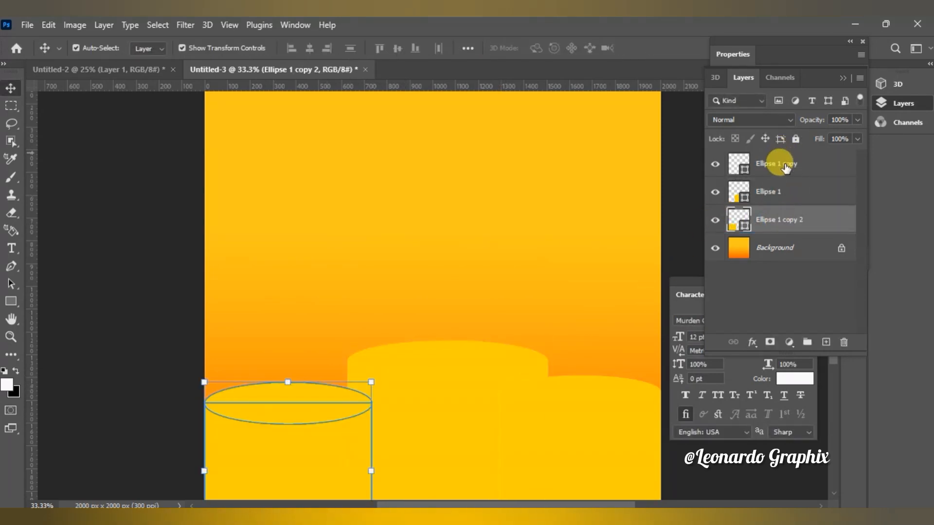
drag(782, 166, 782, 234)
click(511, 360)
click(504, 428)
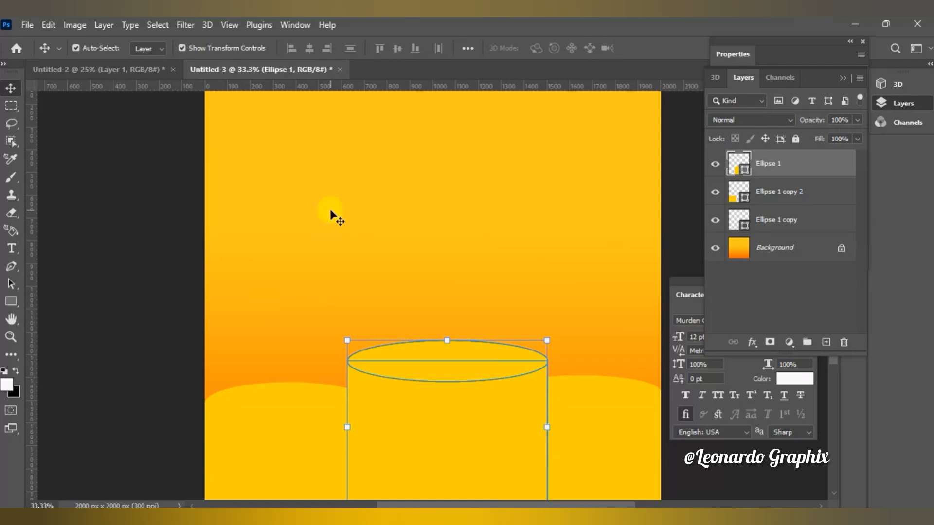
Step: Add a new layer above the cylinder shapes and switch to the soft 600 px Brush
click(825, 341)
click(10, 383)
click(12, 177)
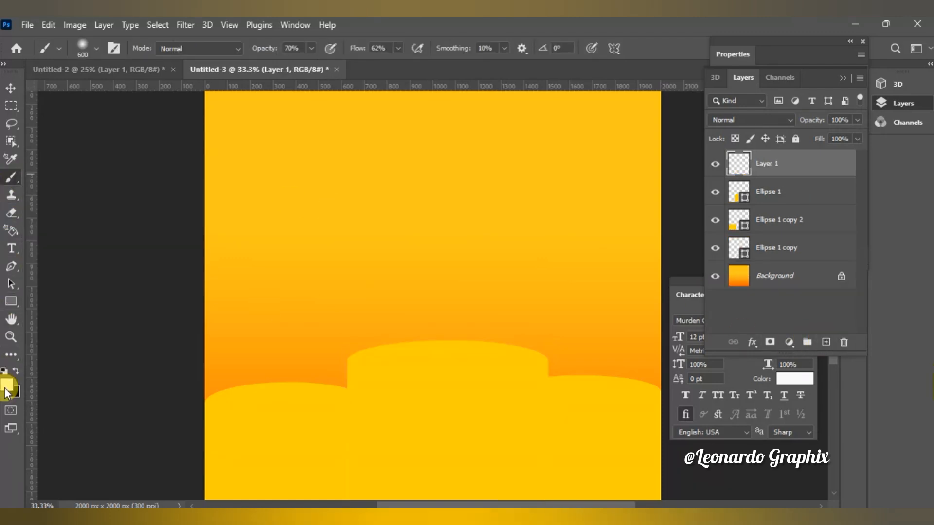
Step: Try a pale yellow foreground color (f9ed6c) with a soft brush dab at the central cylinder's left edge
click(7, 385)
click(243, 280)
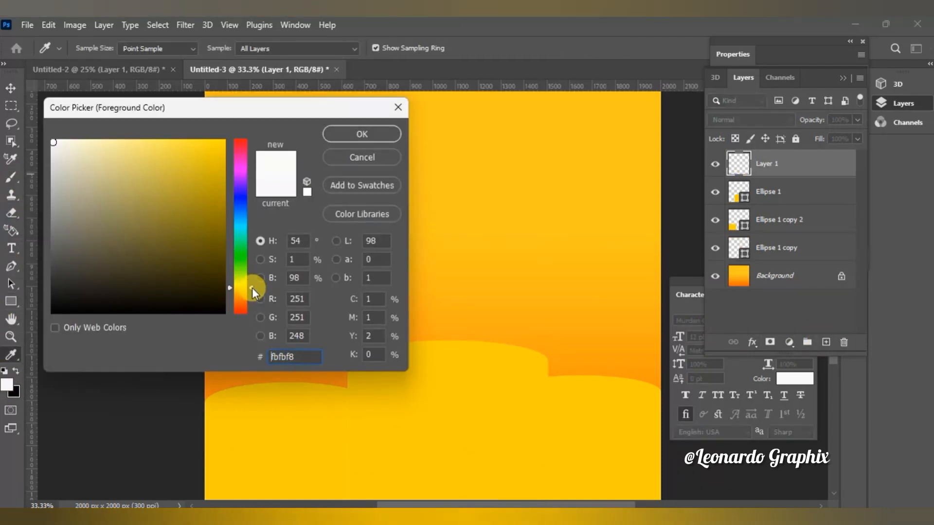
click(200, 217)
click(379, 131)
drag(307, 308, 318, 319)
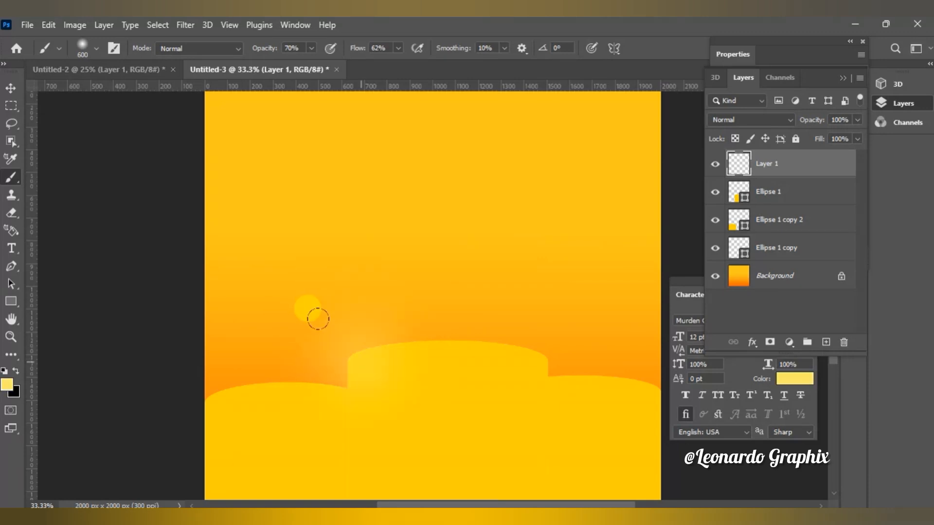
Step: Set the foreground to a more saturated yellow and paint soft glow dabs at both side edges of the central cylinder
click(7, 384)
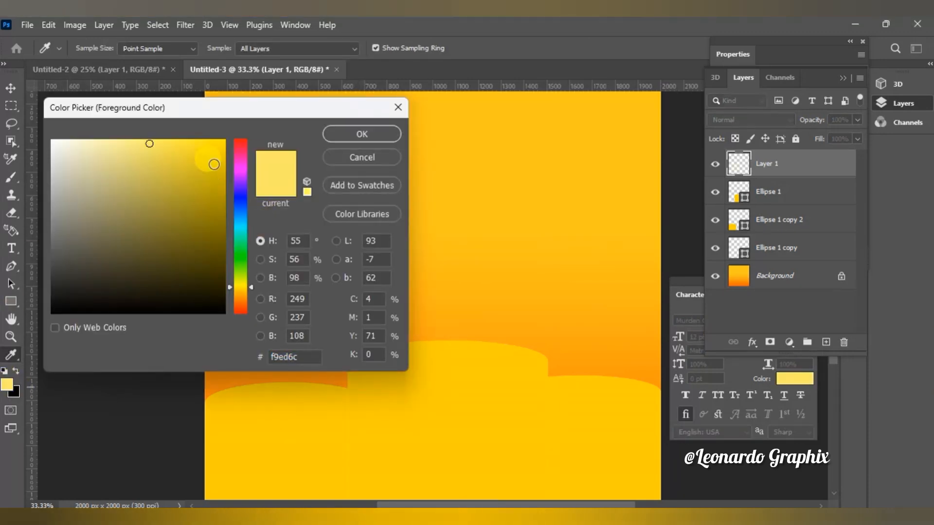
click(191, 143)
click(362, 134)
click(336, 389)
click(548, 389)
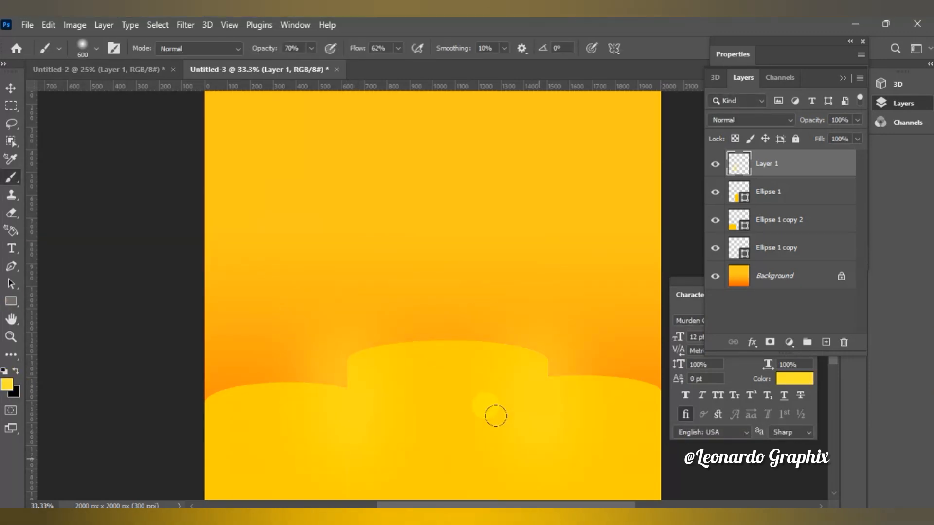
Step: Undo the yellow glow dabs and move the central cylinder's layer below the left cylinder's layer
key(ctrl+z)
drag(768, 192, 760, 236)
Step: Sample the background orange and paint soft shading around the central cylinder's top and both sides with a 300 px Brush
click(11, 177)
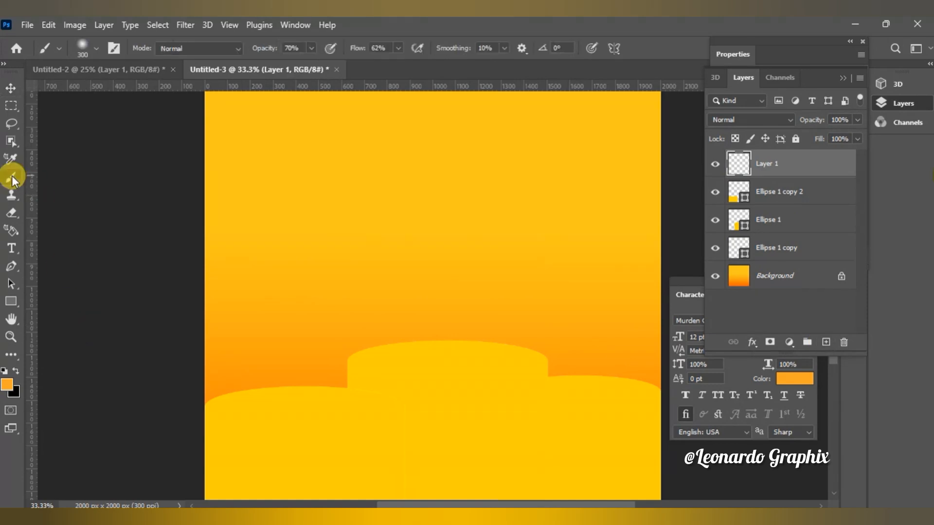
key(bracketleft)
key(bracketleft)
key(bracketleft)
alt+click(337, 330)
drag(337, 330, 538, 325)
drag(323, 370, 323, 469)
drag(529, 388, 529, 476)
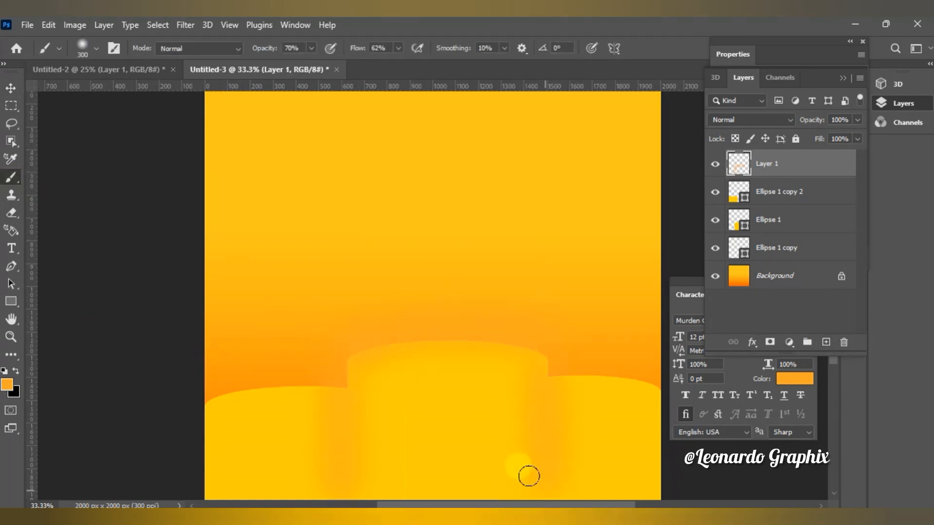
Step: Move the orange shading layer directly above the central cylinder, rasterize that cylinder's layer and clip the shading to it
mouse_move(803, 164)
mouse_down()
mouse_move(778, 210)
mouse_move(773, 168)
mouse_move(784, 197)
mouse_up()
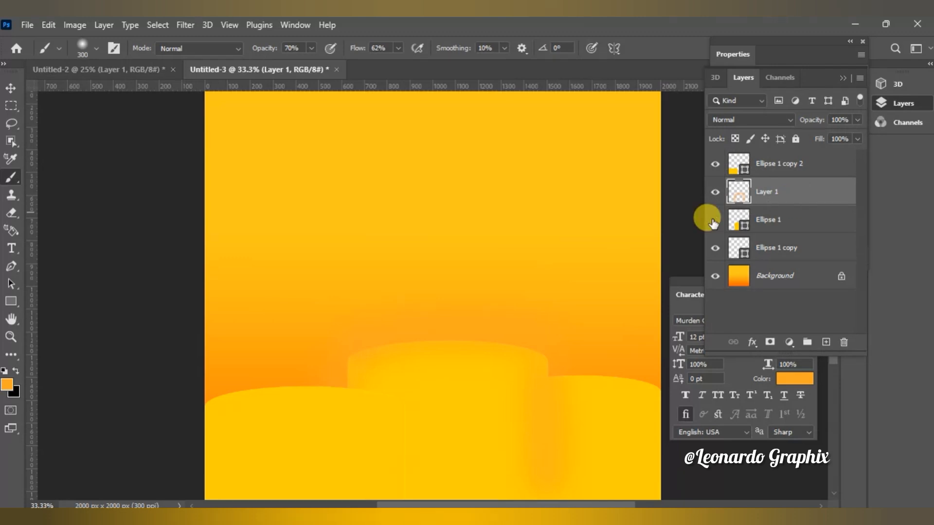
right_click(750, 200)
click(737, 202)
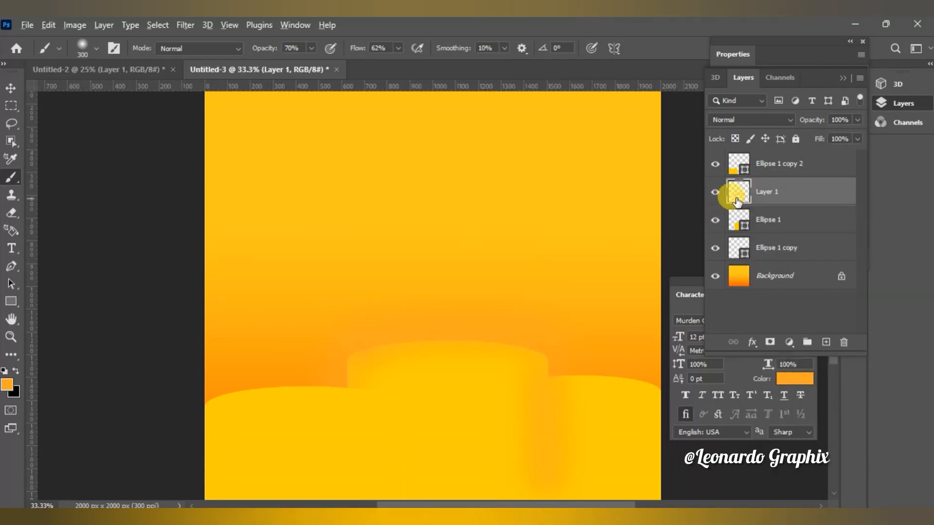
right_click(741, 222)
click(747, 214)
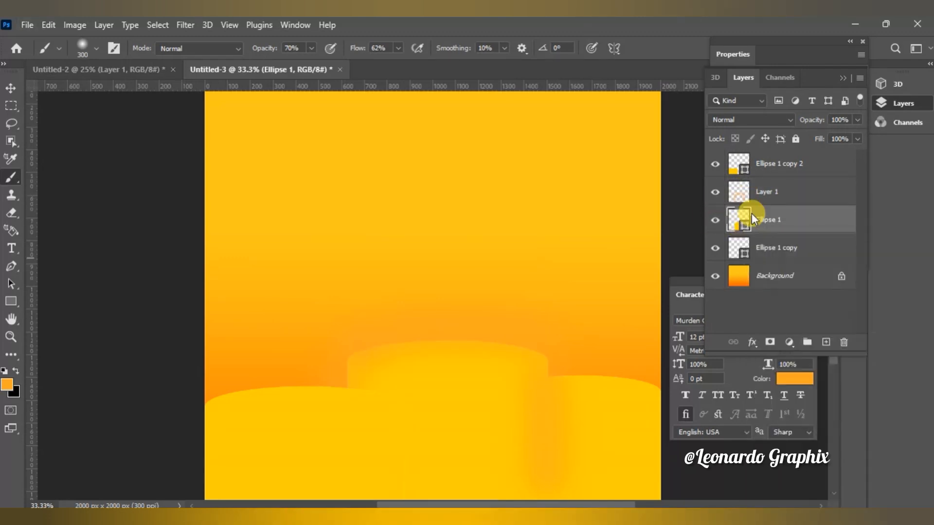
click(737, 203)
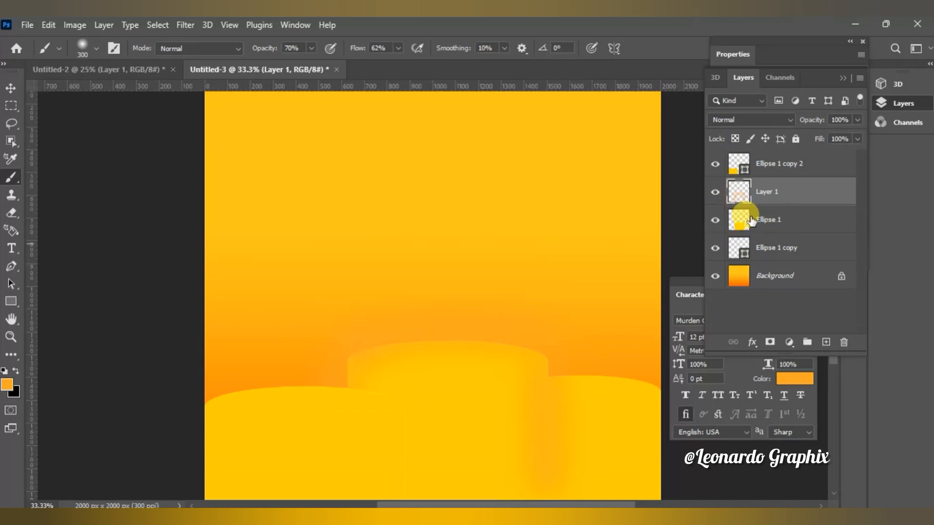
alt+click(734, 203)
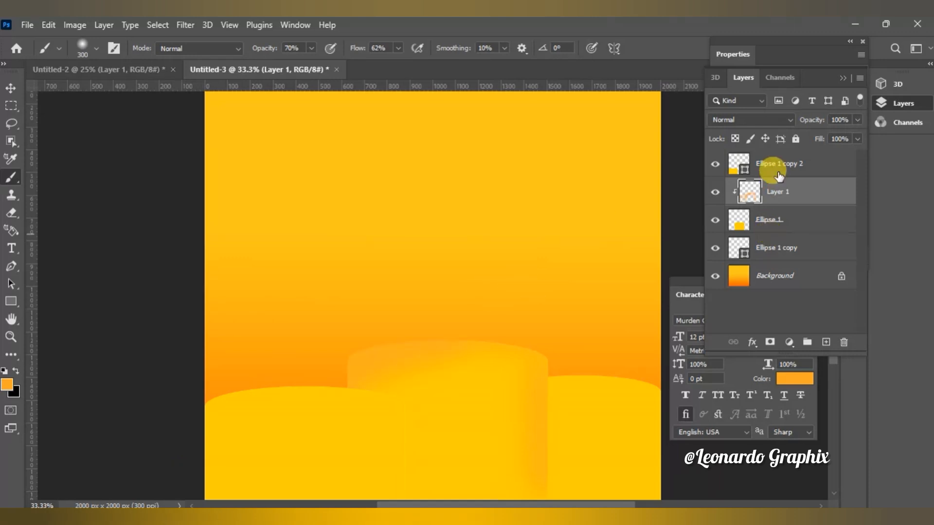
Step: Rasterize the left cylinder's layer and paint soft orange edge shading on a new layer clipped to it
click(778, 167)
right_click(778, 165)
click(614, 245)
click(826, 341)
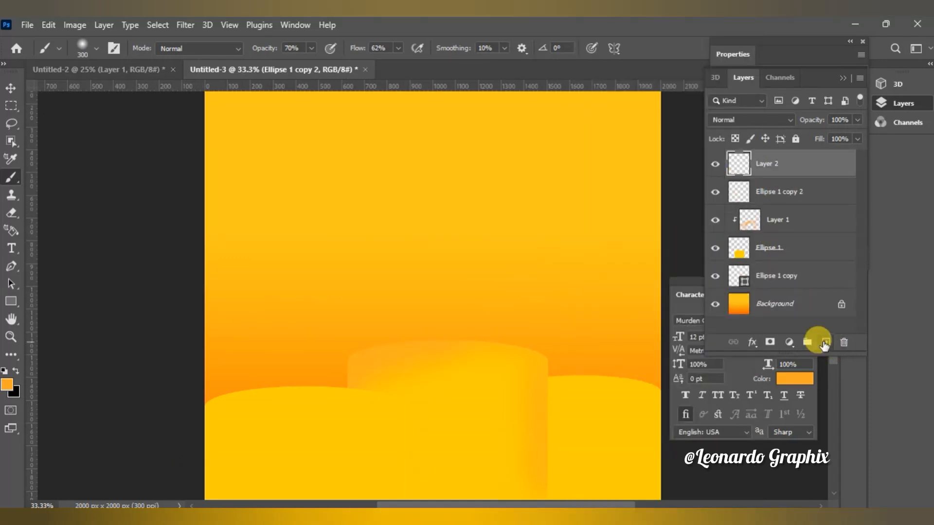
drag(182, 406, 168, 392)
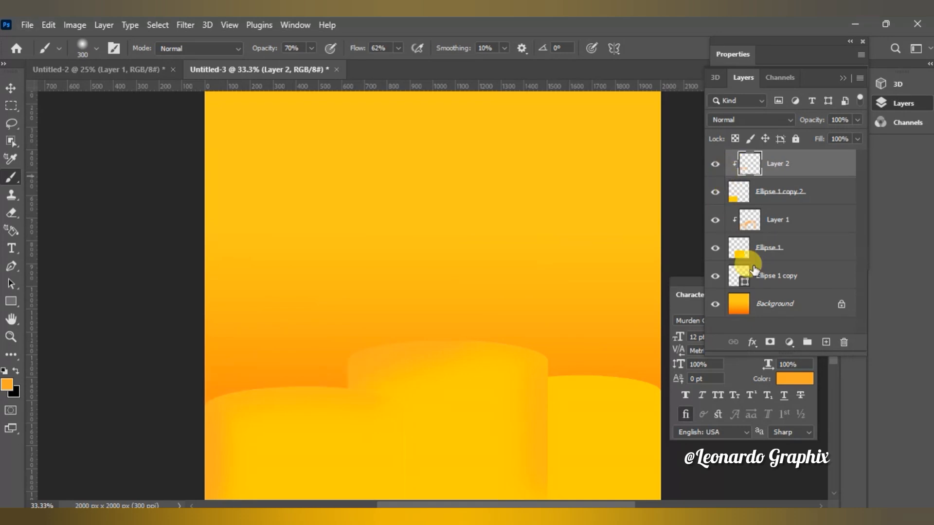
Step: Rasterize the right cylinder's layer and paint soft orange edge shading on a new layer clipped to it
right_click(748, 286)
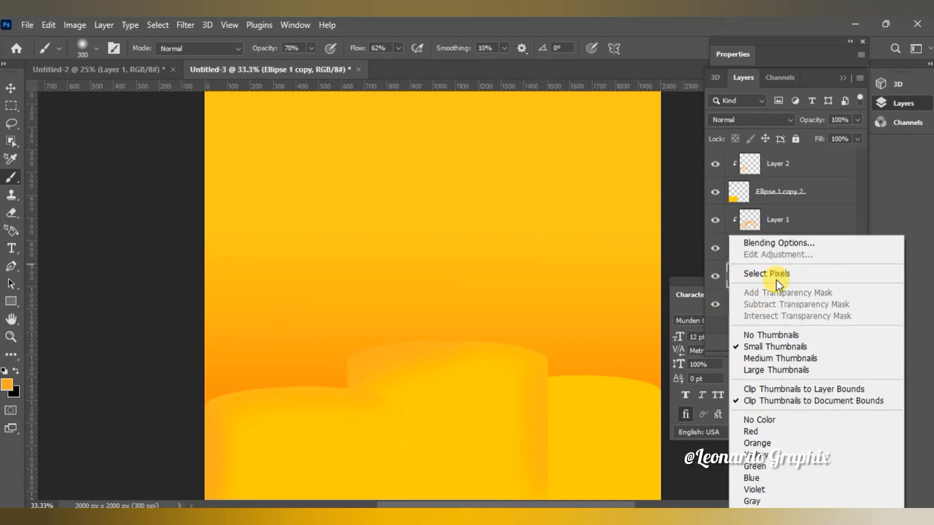
click(652, 269)
right_click(761, 275)
click(710, 244)
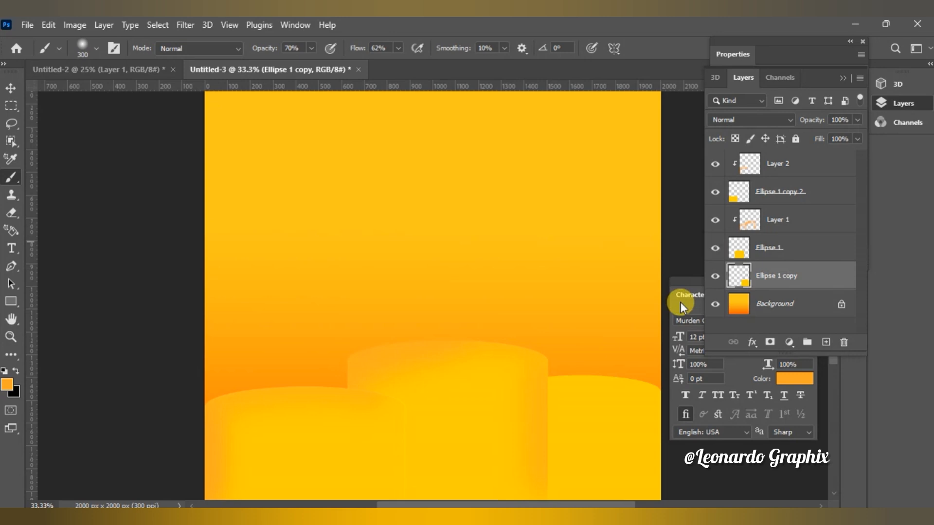
click(825, 342)
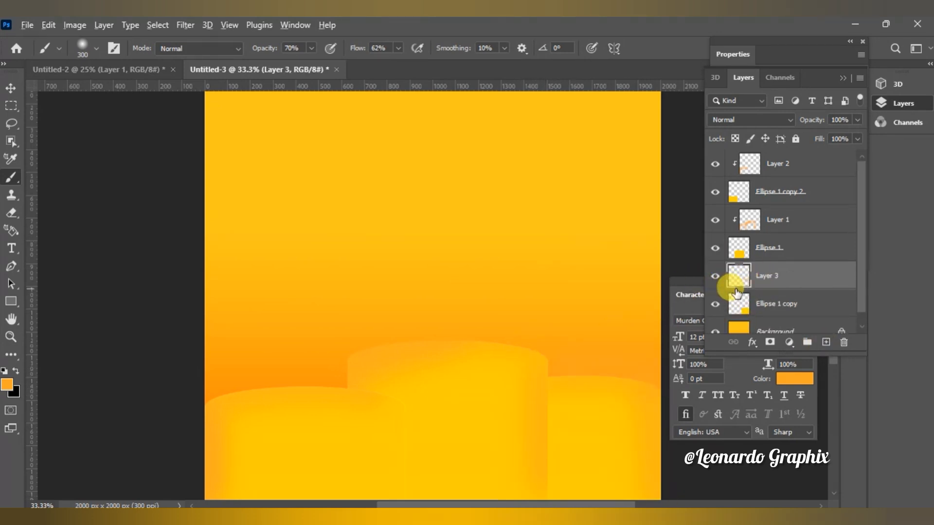
Step: Draw a narrow upright near-white (fcfbfa) rectangle, about 133 x 637 px, over the central cylinder above its shading layer
click(752, 232)
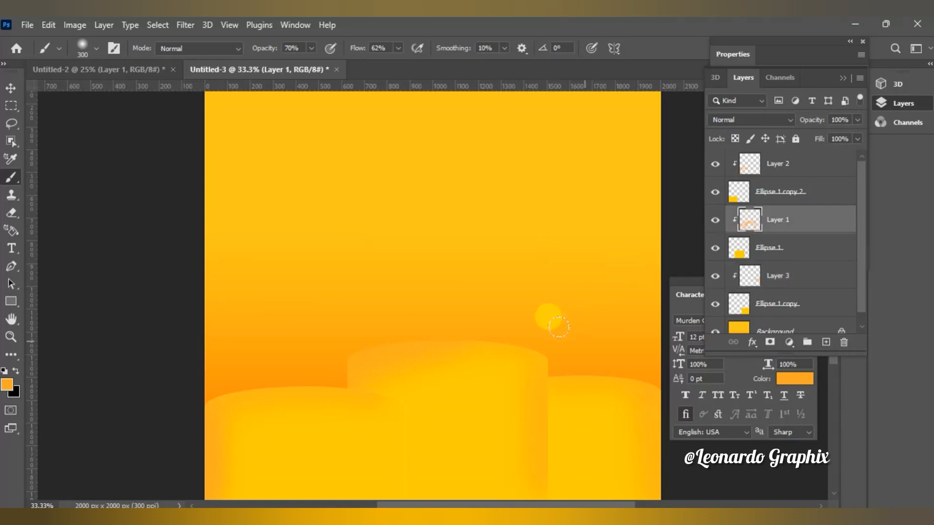
click(11, 301)
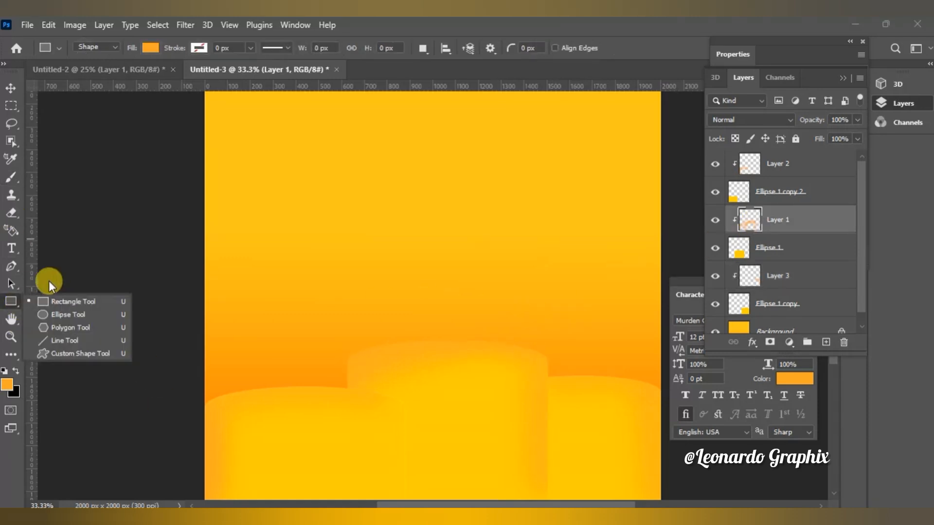
click(69, 302)
click(6, 385)
click(53, 142)
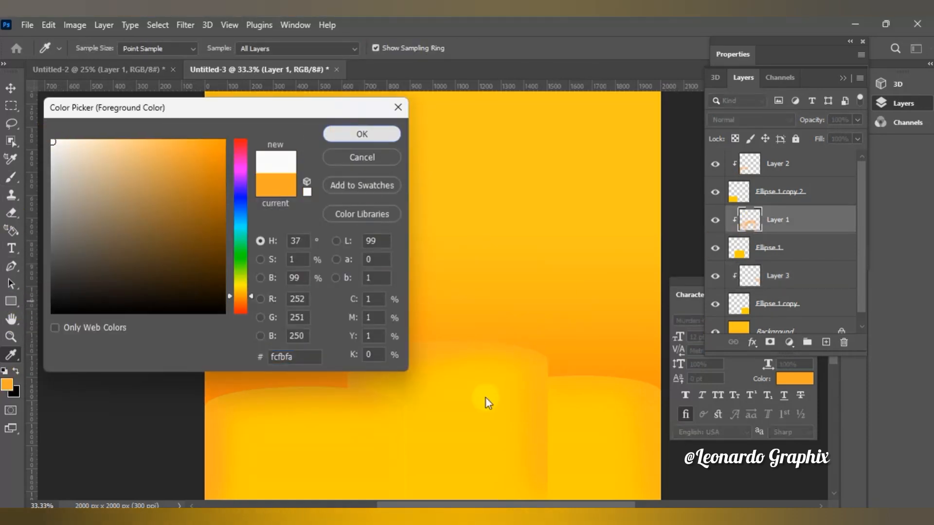
key(Return)
mouse_move(456, 366)
mouse_down()
mouse_move(492, 479)
mouse_move(485, 500)
mouse_move(475, 470)
mouse_up()
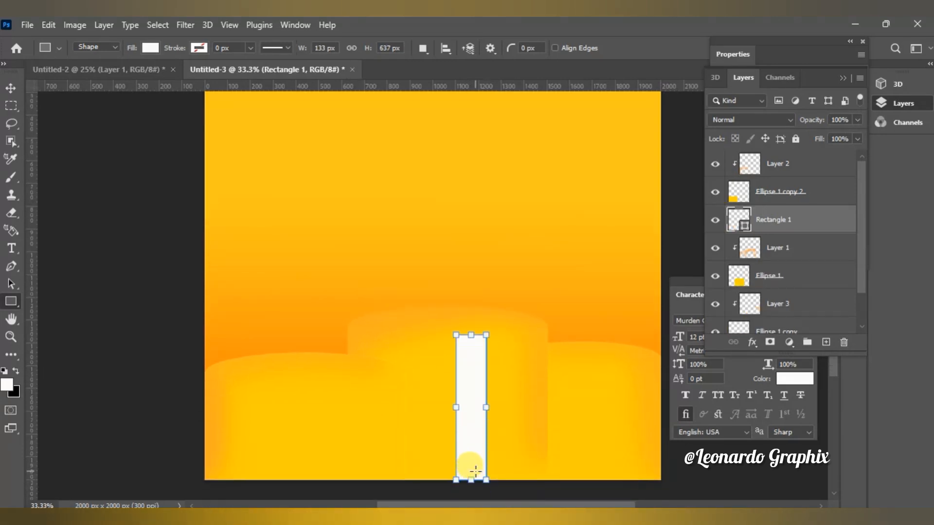
Step: Shift the white rectangle slightly down and apply a Gaussian Blur with a 47 px radius to it
click(10, 89)
drag(462, 417, 469, 429)
click(789, 120)
click(186, 25)
mouse_move(243, 201)
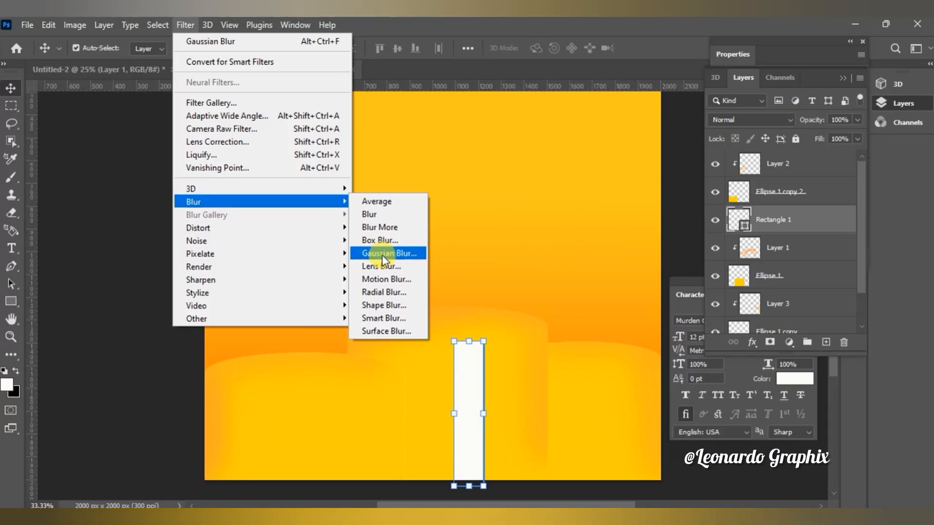
click(382, 256)
click(436, 211)
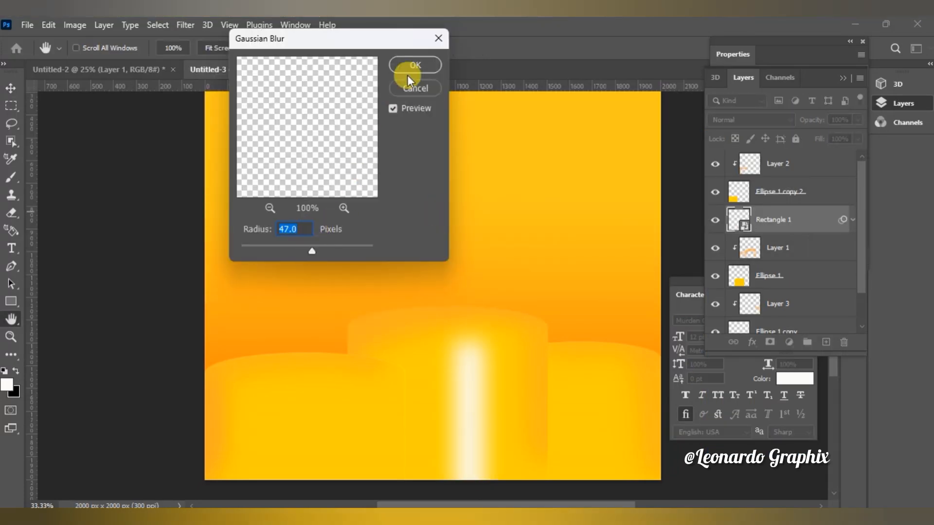
click(414, 64)
Step: Move the blurred highlight near the central cylinder's right edge and place a copy of it near the left edge
drag(463, 396, 510, 429)
drag(790, 186, 798, 271)
click(254, 427)
click(513, 389)
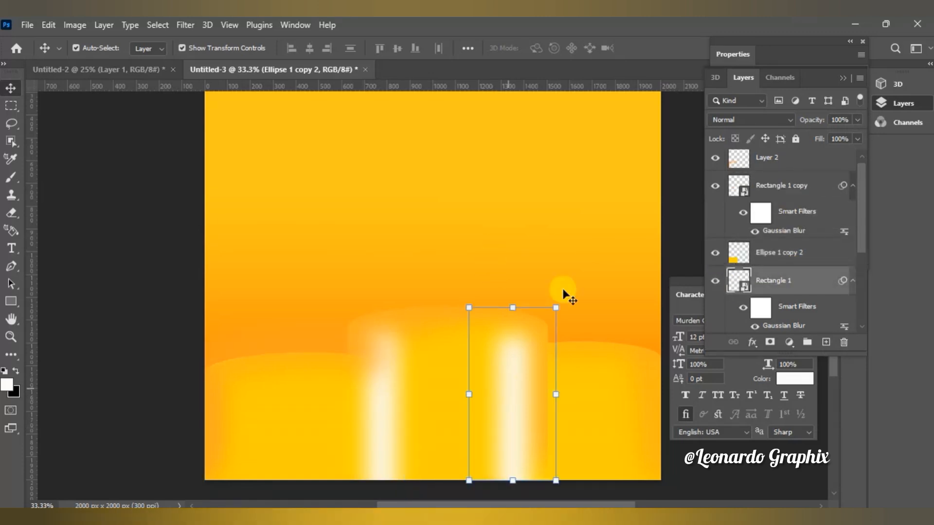
Step: Lower the layer opacity of the right highlight to 72% and of the left highlight to 83%
click(857, 119)
drag(859, 135, 839, 141)
click(417, 368)
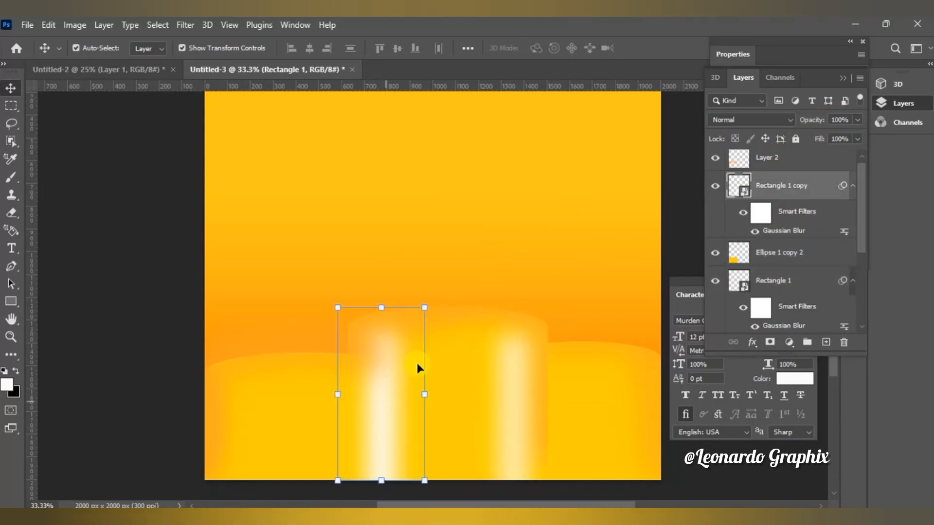
click(468, 337)
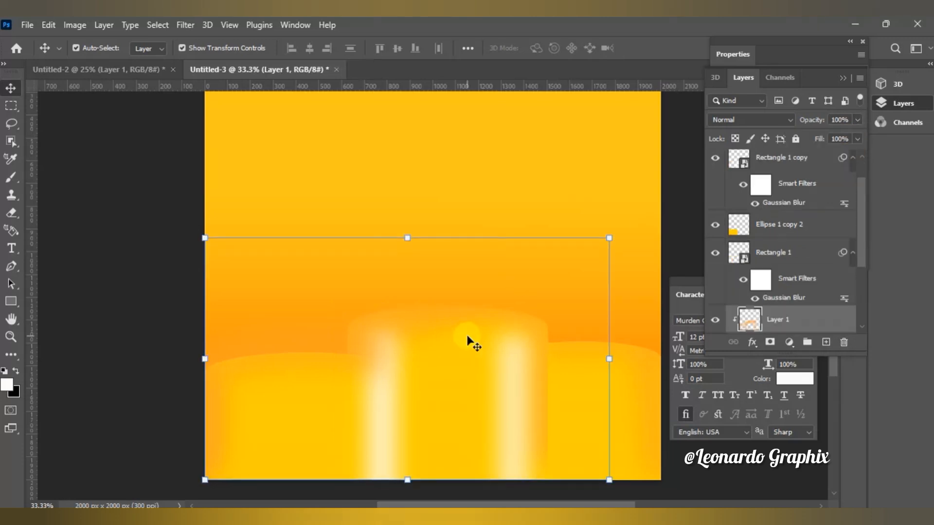
Step: Hide the left cylinder's layer and move the right highlight's layer above it in the stack
click(715, 158)
click(715, 158)
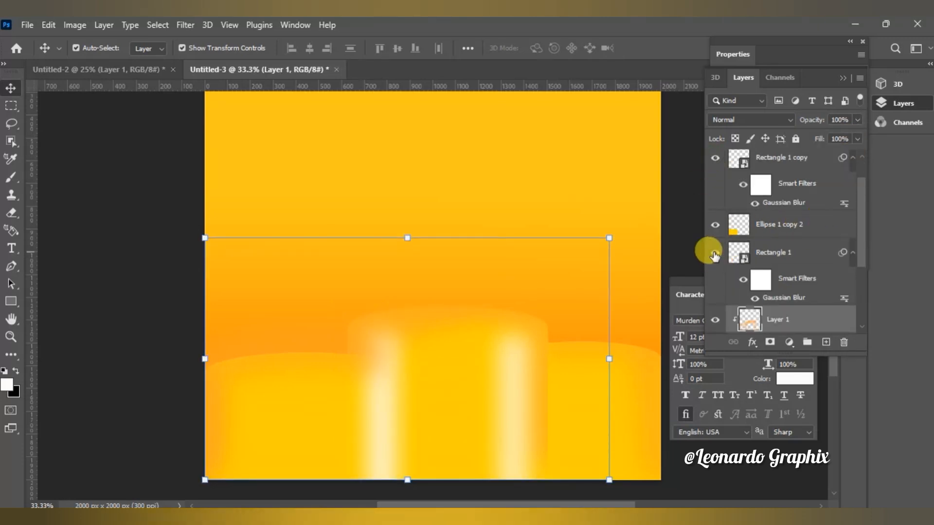
click(715, 253)
click(714, 254)
click(715, 225)
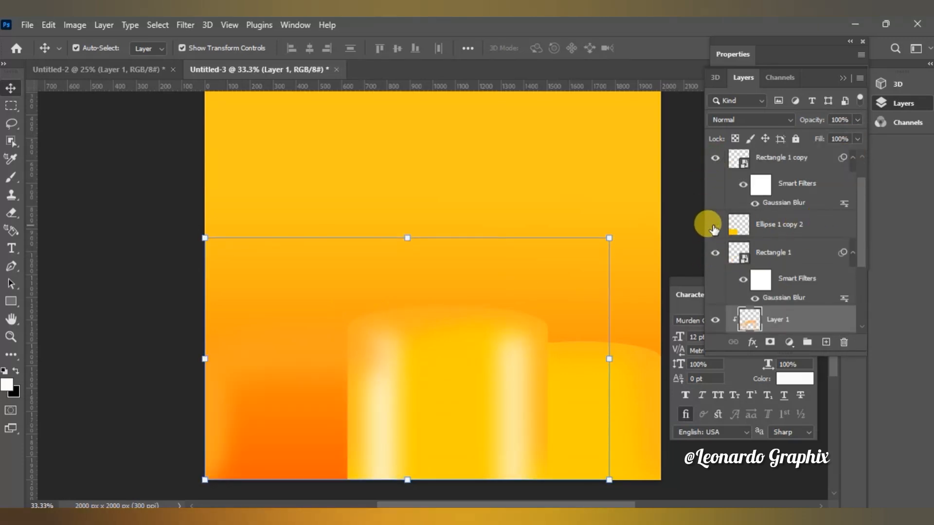
click(715, 253)
click(714, 253)
drag(778, 252, 791, 214)
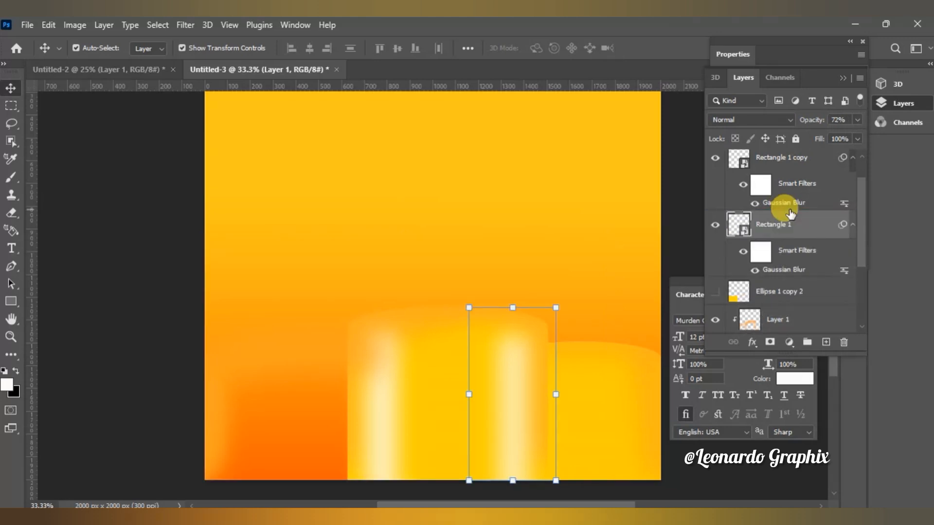
Step: Set the foreground to a strong orange and brush across the central cylinder's upper edge on its clipped shading layer
click(769, 178)
drag(860, 230, 857, 285)
click(714, 164)
click(714, 164)
click(714, 236)
click(714, 235)
click(7, 384)
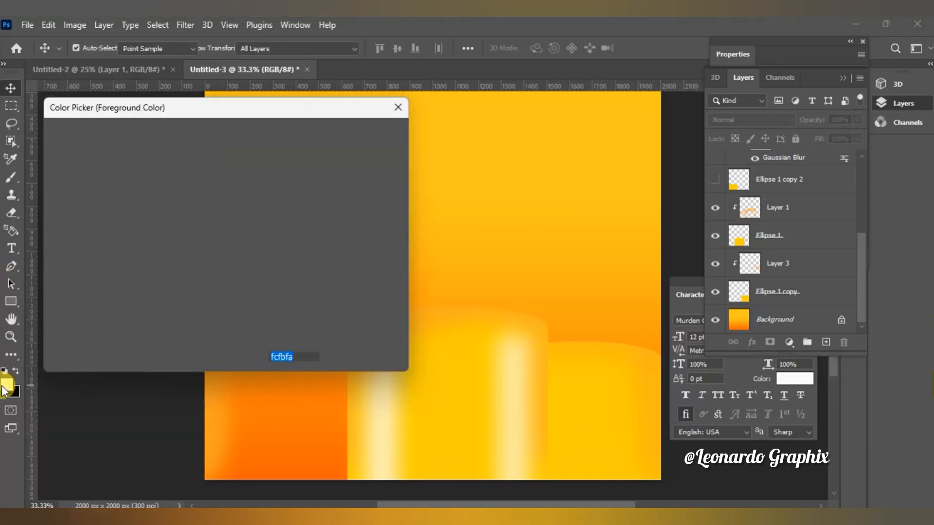
drag(212, 177, 222, 146)
click(351, 137)
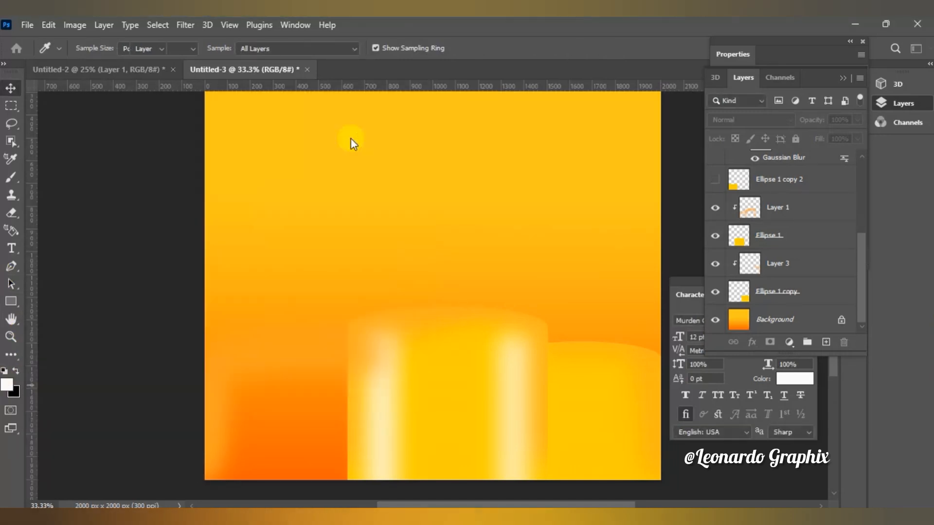
click(11, 178)
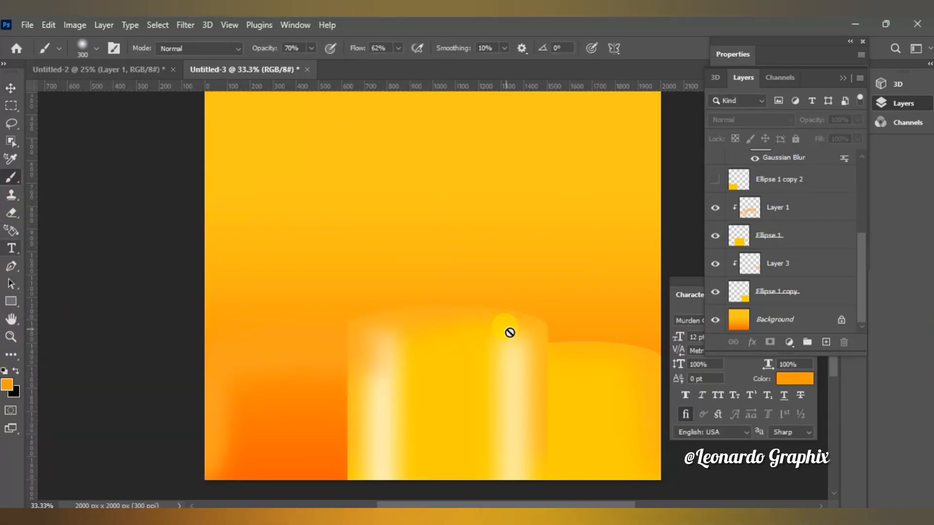
click(782, 214)
drag(183, 328, 586, 316)
Step: Change the foreground to a bright yellow and brush it across the upper part of the central cylinder
click(7, 385)
click(241, 284)
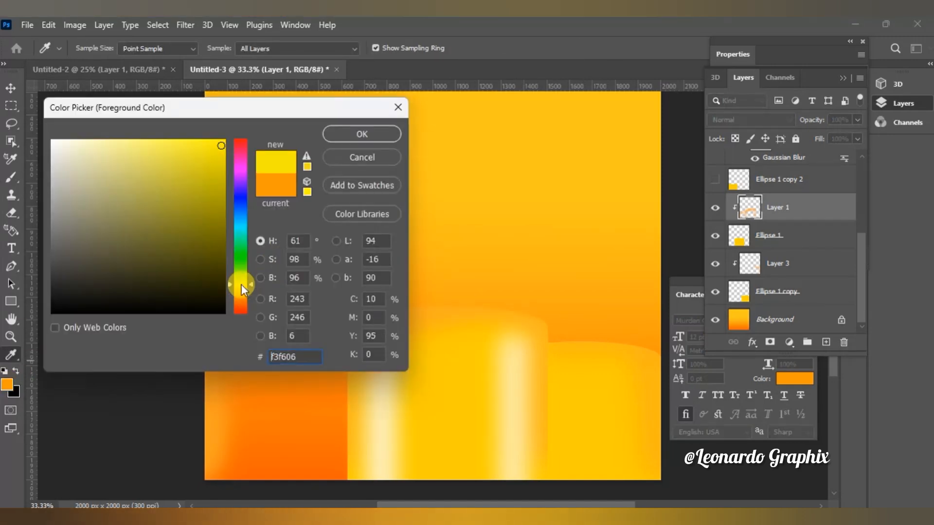
key(Return)
mouse_move(525, 314)
mouse_down()
mouse_move(429, 322)
mouse_move(348, 315)
mouse_move(410, 325)
mouse_move(489, 318)
mouse_move(516, 302)
mouse_move(403, 329)
mouse_up()
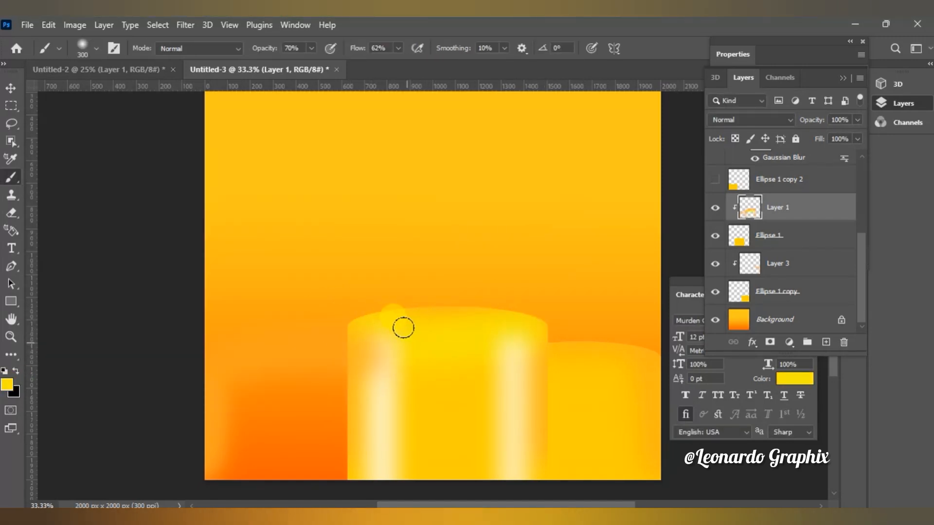
Step: Change the foreground to orange, reduce the Brush opacity to 39% and softly shade below the central cylinder's top edge
click(7, 386)
click(248, 207)
key(Return)
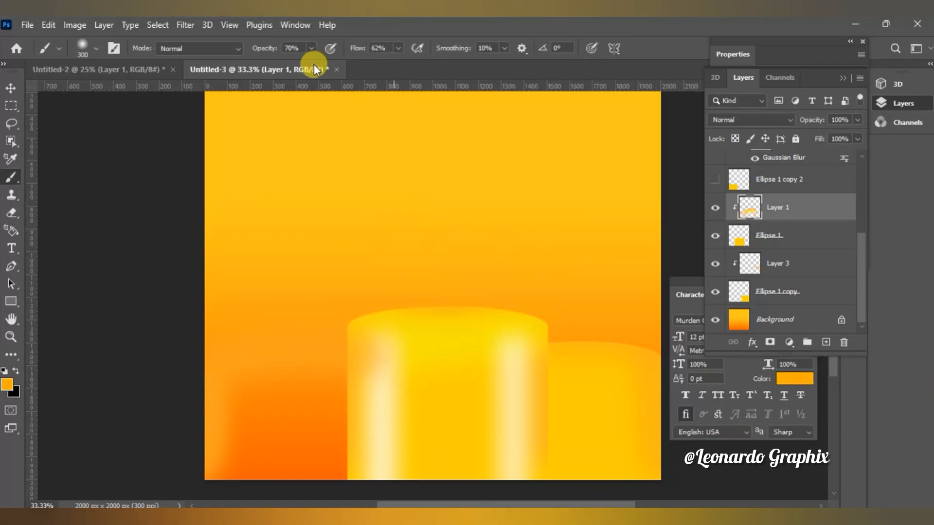
click(311, 48)
mouse_move(346, 325)
mouse_down()
mouse_move(485, 339)
mouse_move(519, 319)
mouse_move(326, 328)
mouse_move(504, 319)
mouse_up()
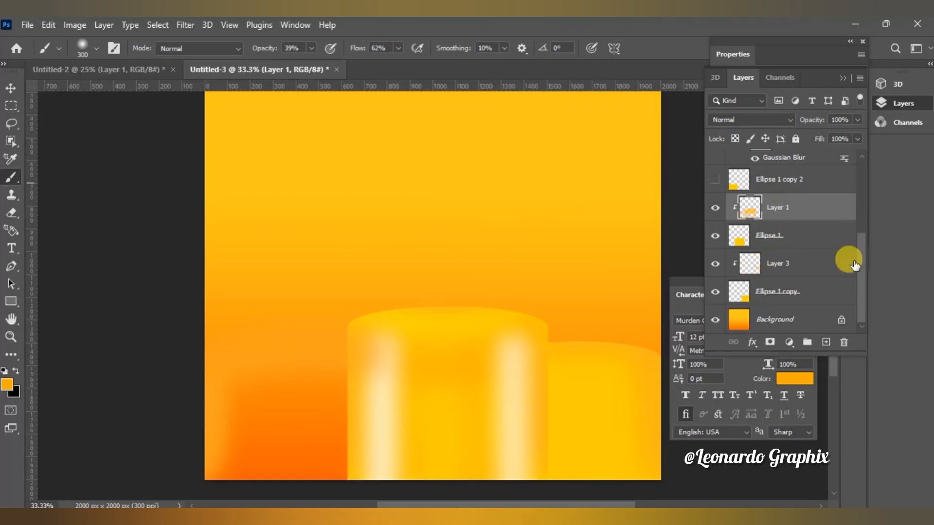
Step: Add 16.80% uniform monochromatic noise to the left highlight, keeping its existing Gaussian Blur
drag(859, 258, 861, 188)
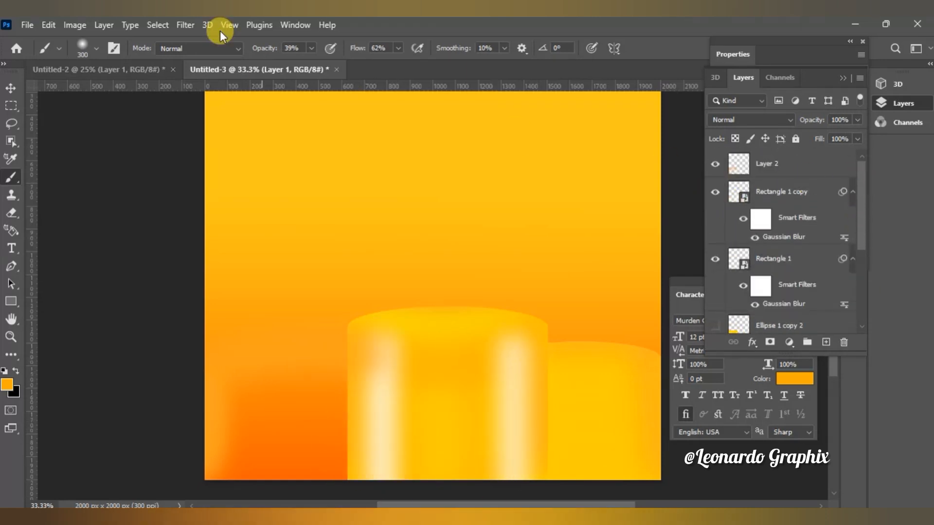
double_click(790, 237)
click(416, 66)
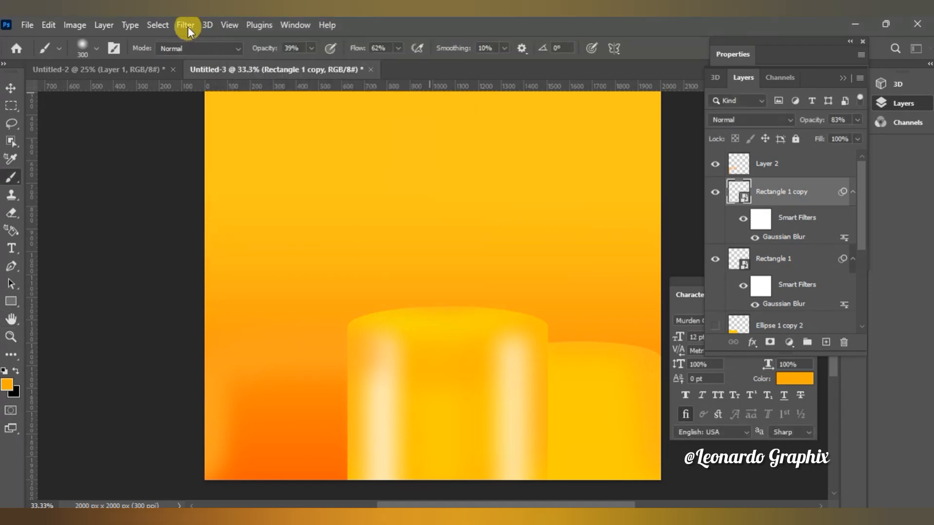
click(187, 25)
click(393, 240)
drag(483, 278, 369, 310)
drag(383, 277, 387, 279)
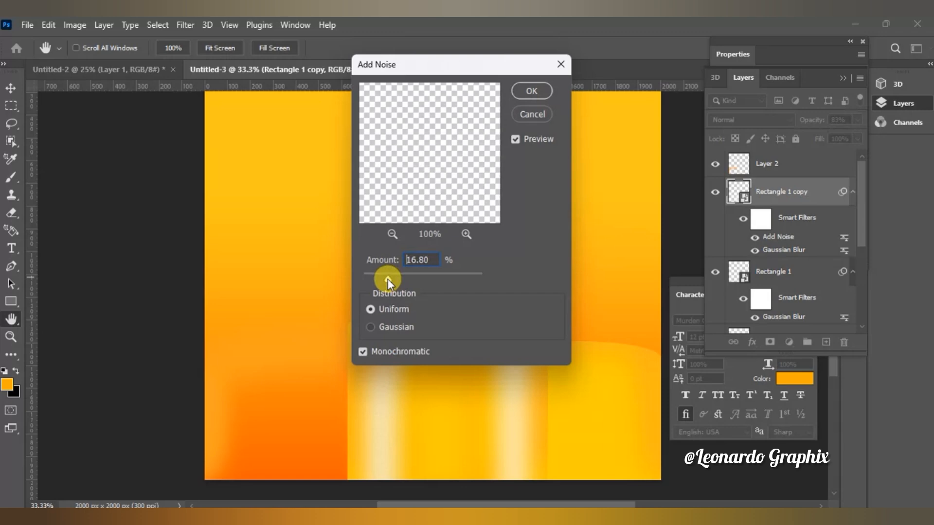
click(534, 90)
key(b)
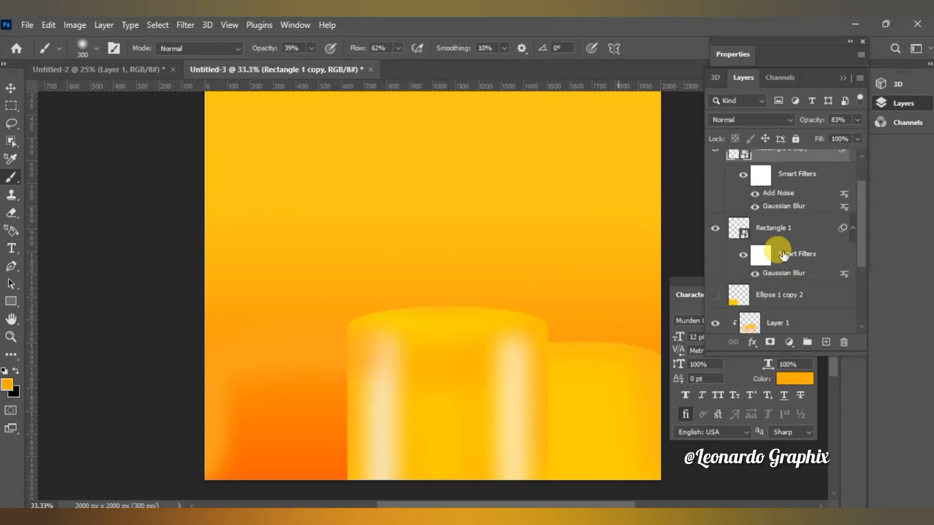
Step: Apply an Add Noise filter to the right white highlight on the central cylinder, keeping its Gaussian Blur
click(774, 229)
click(185, 25)
mouse_move(219, 239)
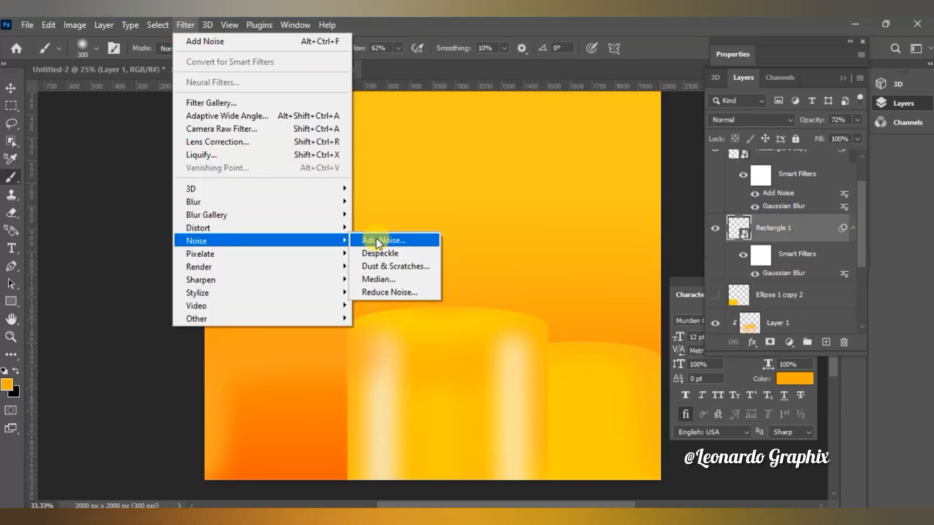
click(376, 238)
click(532, 91)
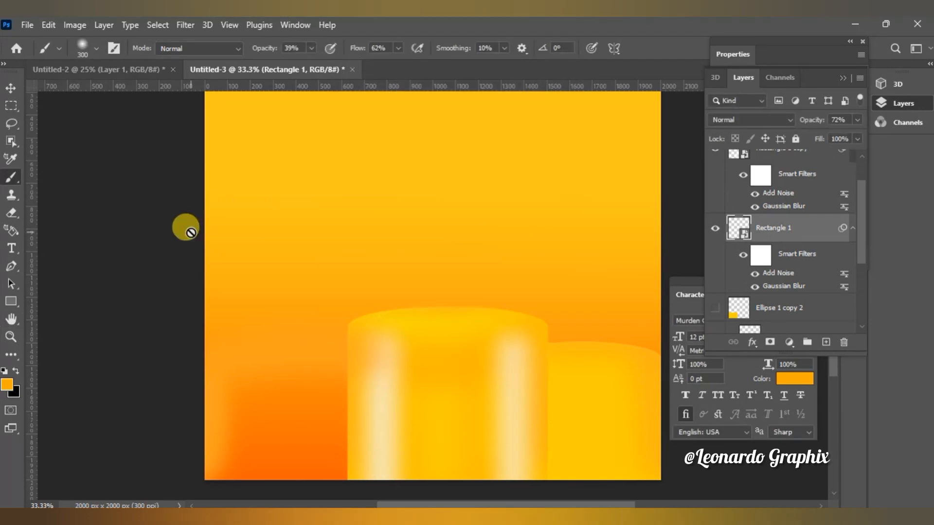
Step: Duplicate the central cylinder's right highlight and place the copy along the outer edge of the right cylinder
key(v)
drag(515, 409, 652, 445)
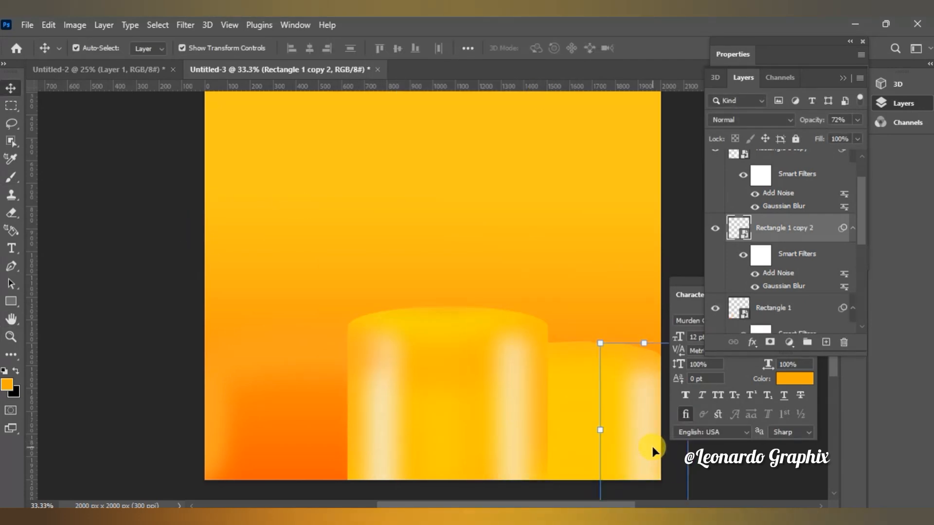
scroll(865, 190, up, 2)
Step: Show the hidden left cylinder layer, Ellipse 1 copy 2, and duplicate it
drag(866, 191, 858, 285)
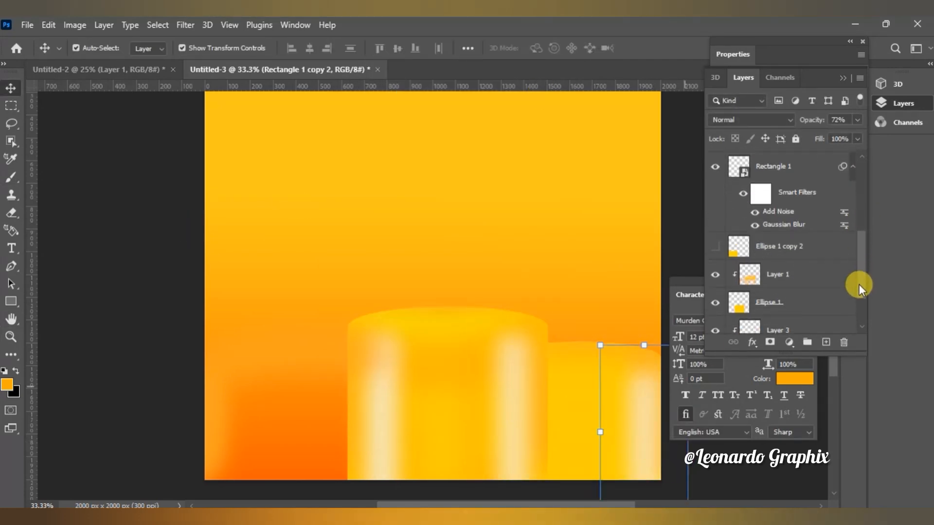
click(713, 241)
drag(816, 248, 824, 341)
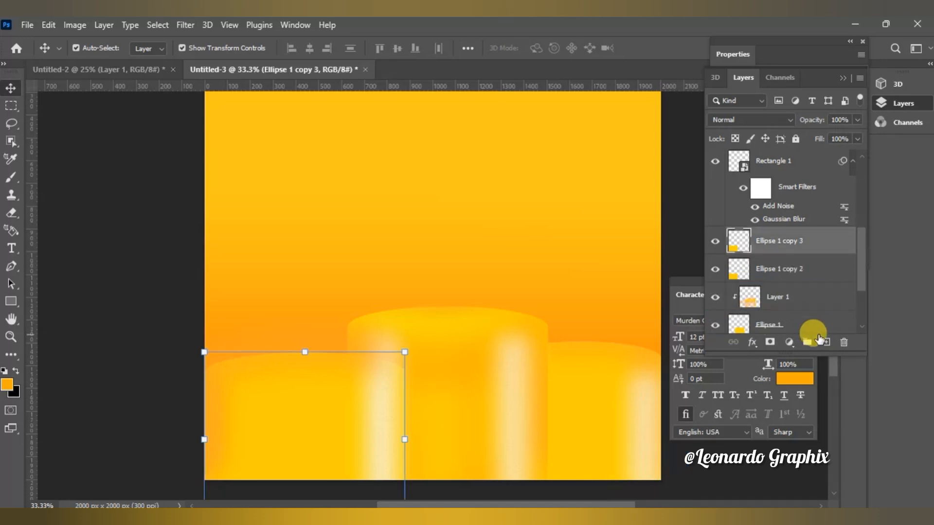
Step: Check the duplicated left cylinder by toggling its visibility and move it below the central cylinder in the layer order
scroll(862, 281, down, 2)
click(714, 196)
click(714, 196)
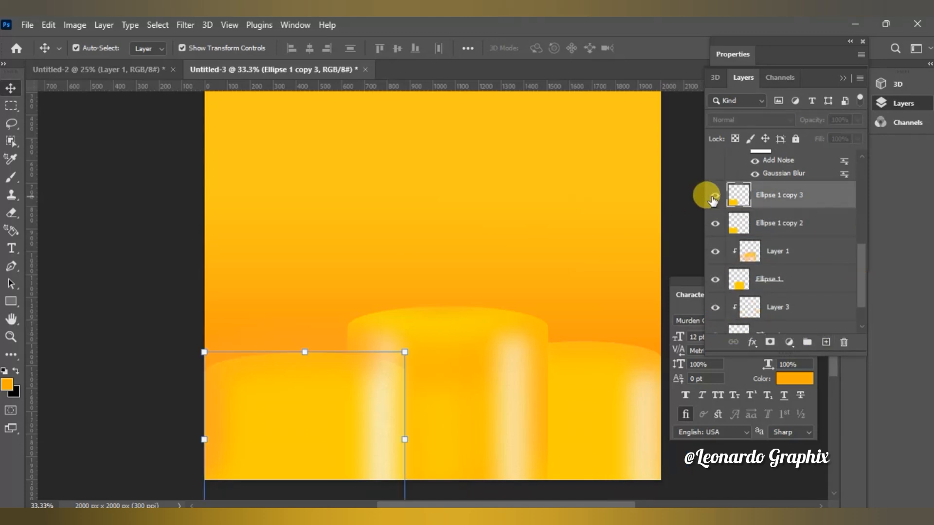
click(715, 196)
drag(730, 199, 804, 316)
click(714, 292)
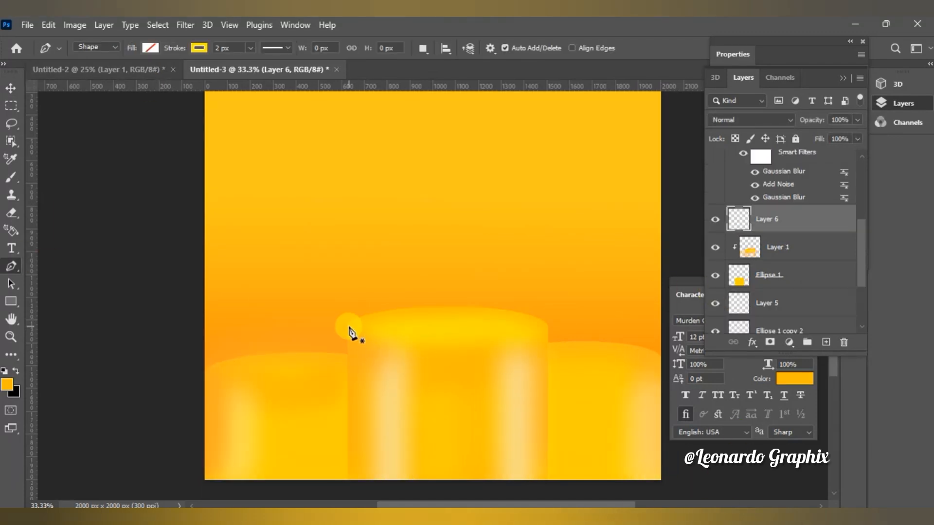
Step: Draw a curved 2 px yellow line along the front rim of the central cylinder's top with the Pen tool and rasterize it
click(349, 326)
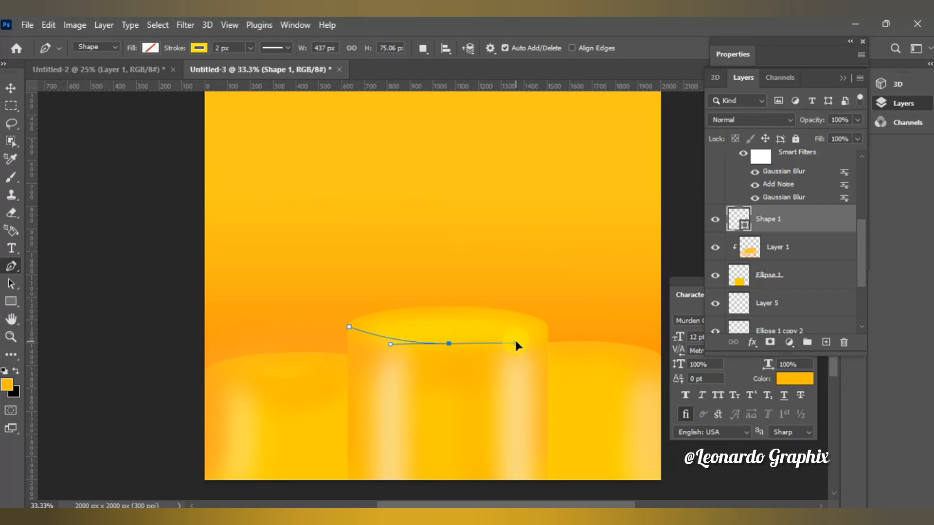
click(545, 332)
right_click(744, 225)
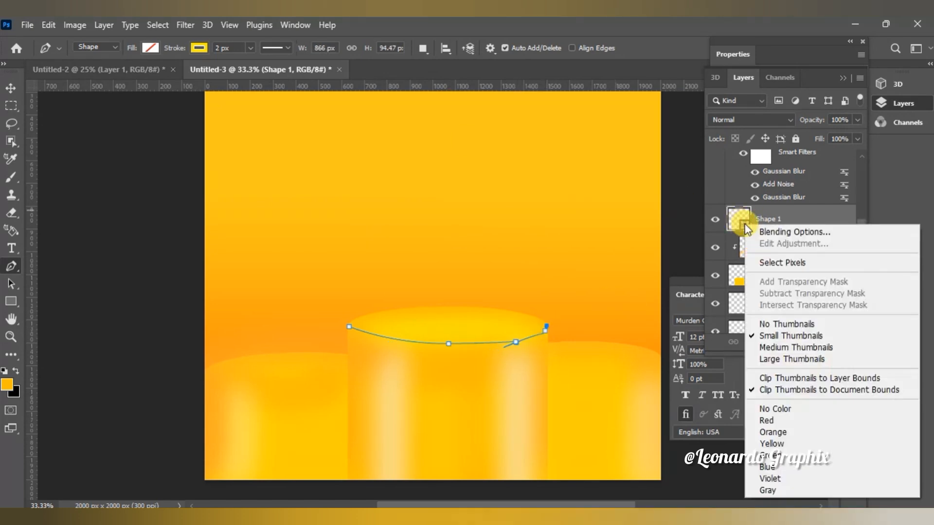
click(682, 244)
Step: Draw a matching 2 px yellow curve along the front rim of the left cylinder's top and rasterize it
click(204, 372)
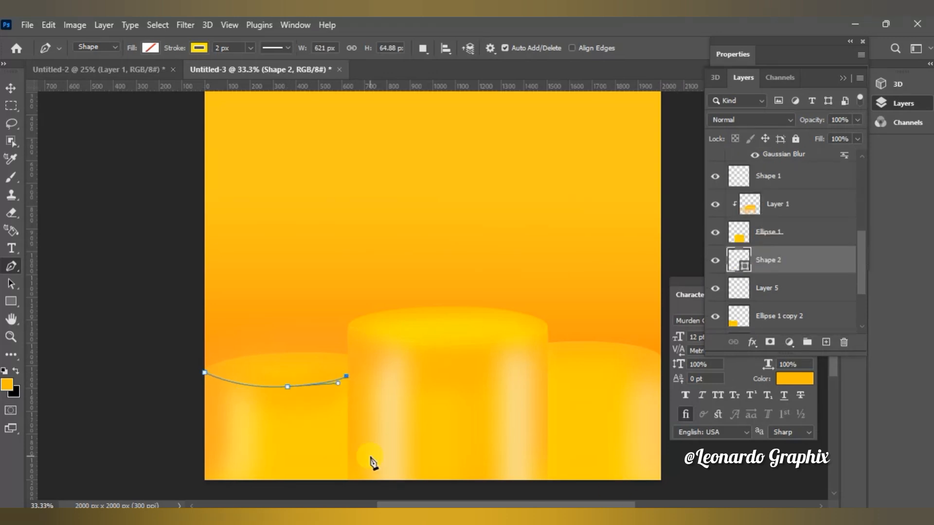
right_click(757, 267)
click(632, 243)
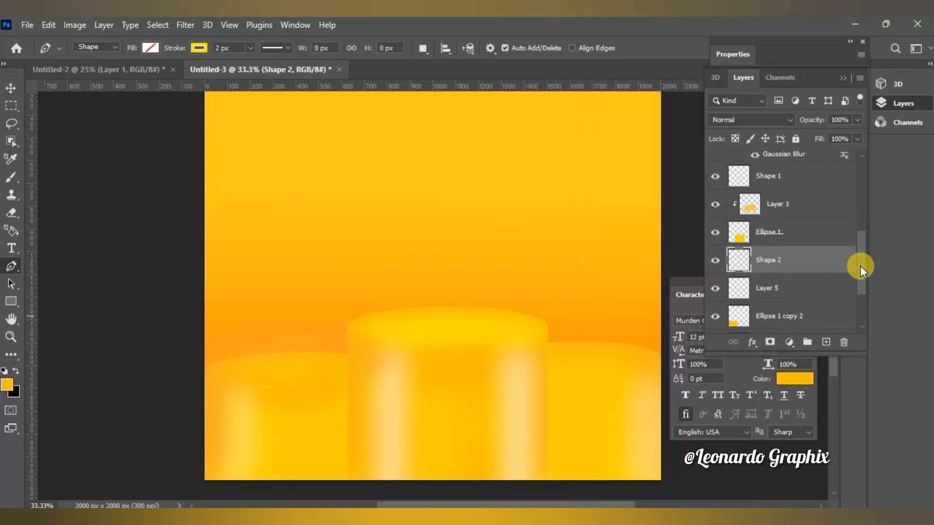
Step: Draw a 2 px yellow curve along the right cylinder's front rim, layered just above Layer 4, and rasterize it
scroll(860, 265, down, 3)
click(778, 263)
click(530, 378)
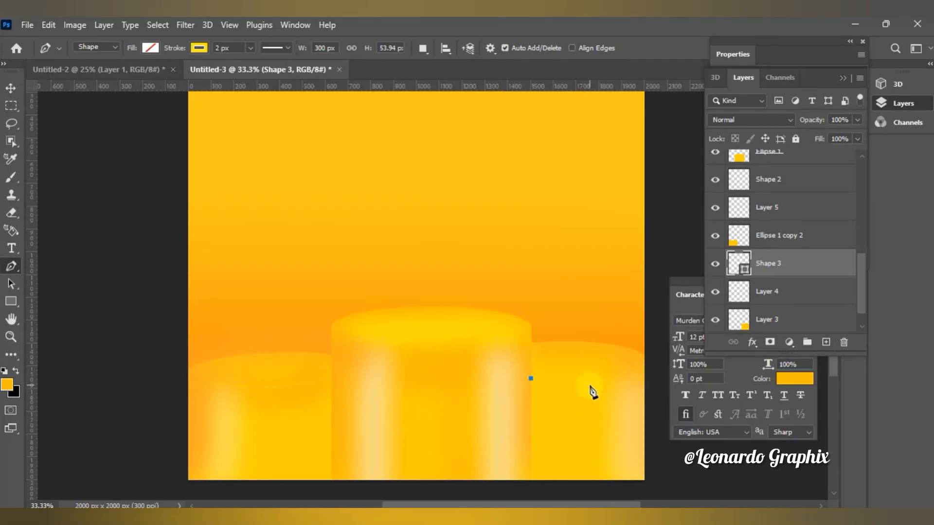
drag(589, 387, 621, 385)
click(643, 373)
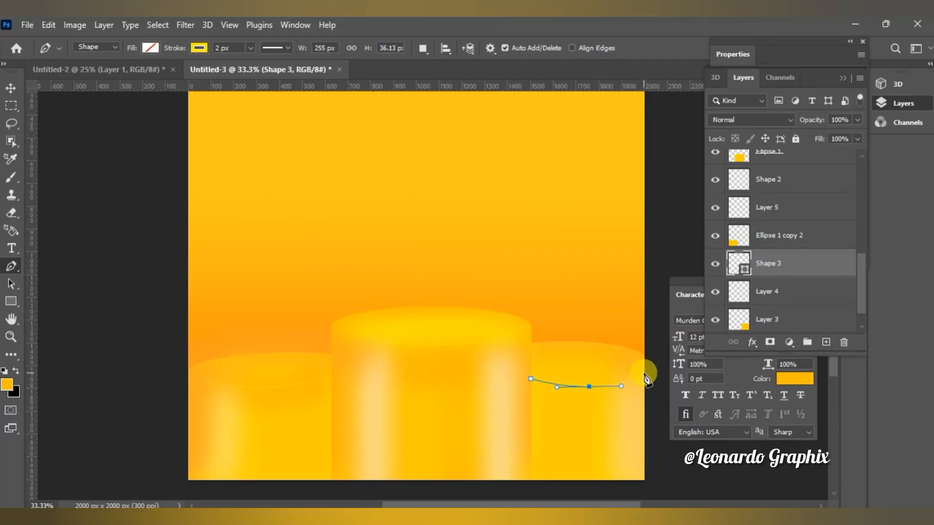
right_click(764, 268)
click(697, 241)
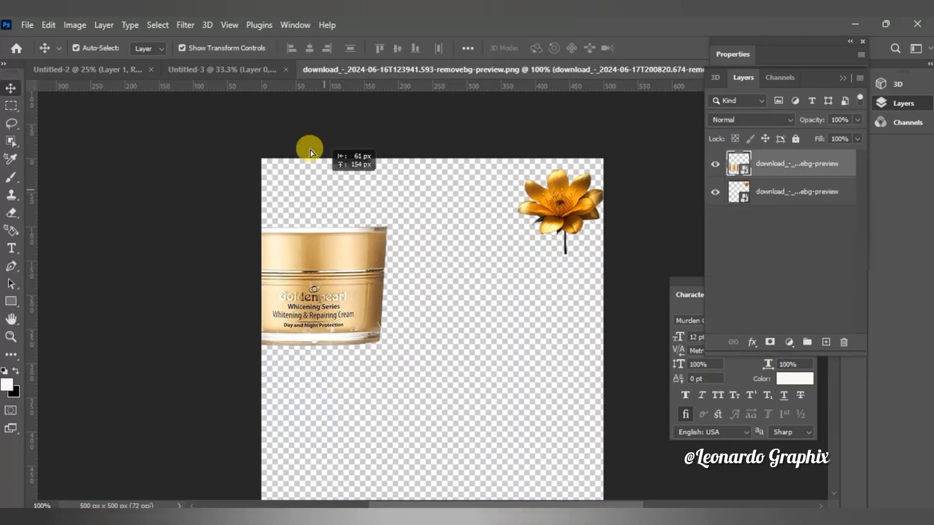
Step: Bring the golden cream jar image into the Untitled-3 design and tilt it above the central cylinder
drag(309, 150, 441, 282)
drag(474, 256, 528, 170)
drag(456, 272, 426, 321)
Step: Move the cream jar layer to the top of the layer stack, above Layer 2
drag(779, 325, 805, 162)
drag(861, 280, 863, 242)
drag(816, 296, 835, 151)
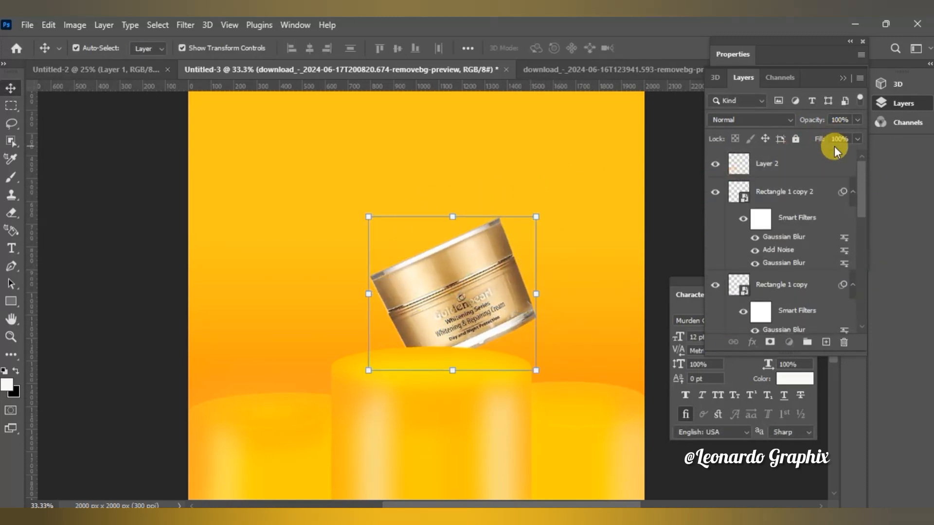
scroll(861, 248, down, 6)
drag(818, 226, 833, 163)
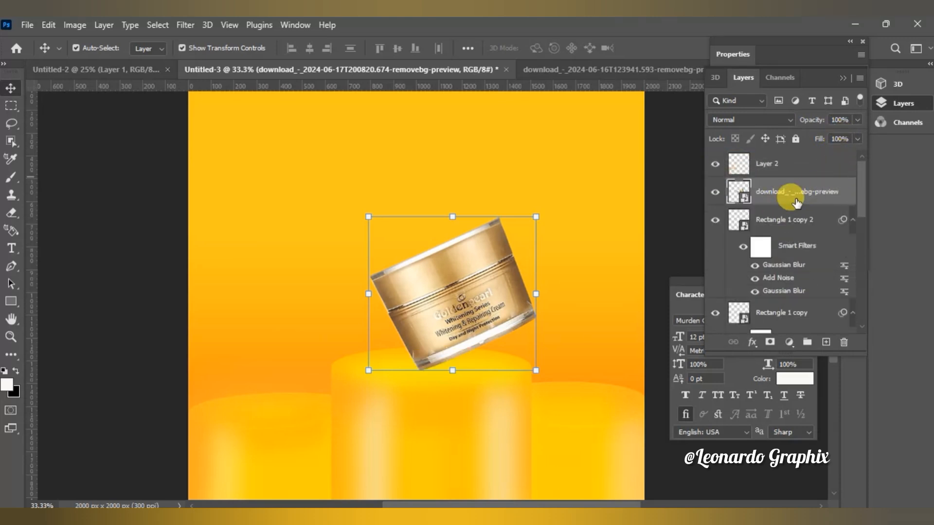
Step: Rotate the jar to about -32.48°, rest its lower corner on the central cylinder and add a new layer above it
drag(549, 210, 444, 327)
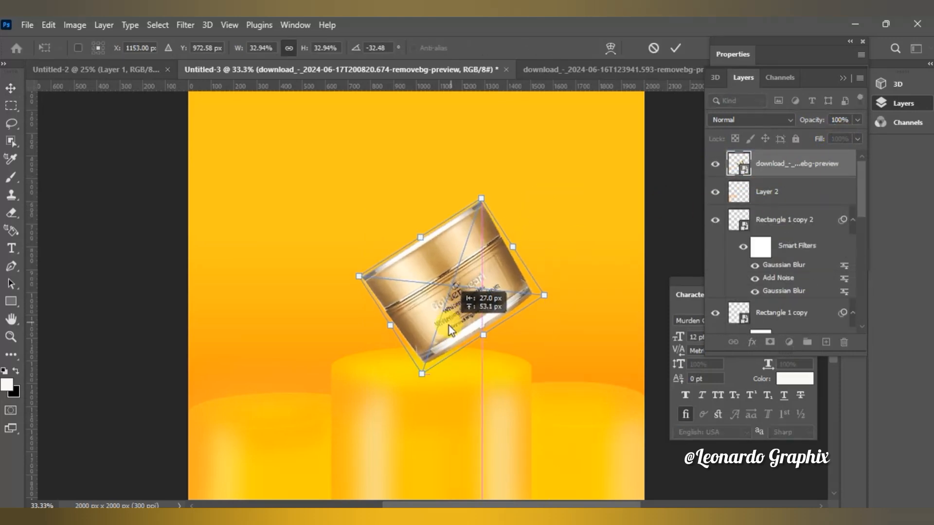
click(675, 48)
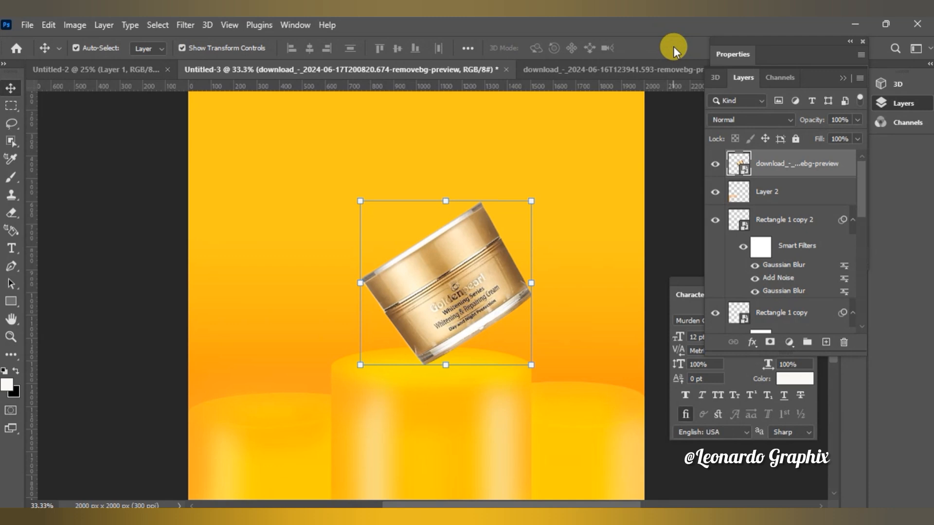
click(828, 346)
drag(438, 292, 436, 311)
Step: On the new layer, draw a closed four-point Pen shape of about 381 × 87 px beneath the jar on the cylinder's top
click(767, 164)
click(11, 267)
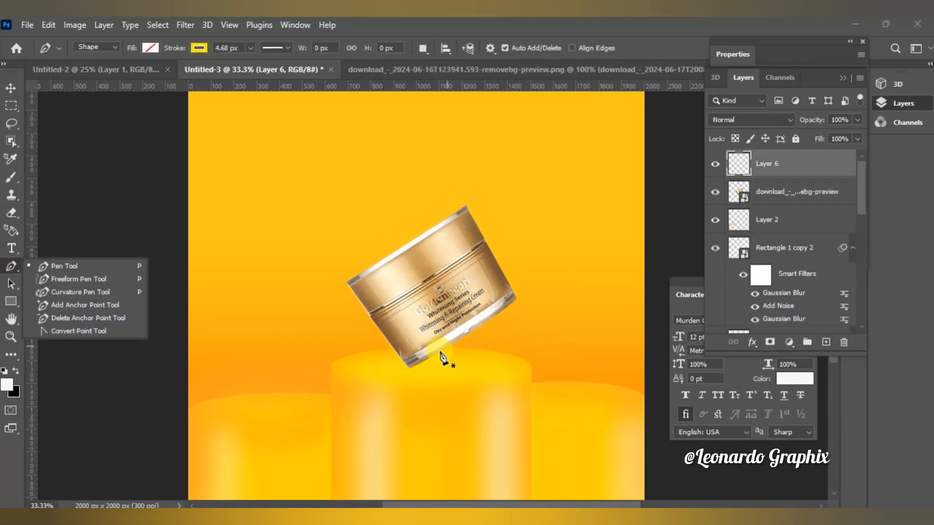
click(440, 351)
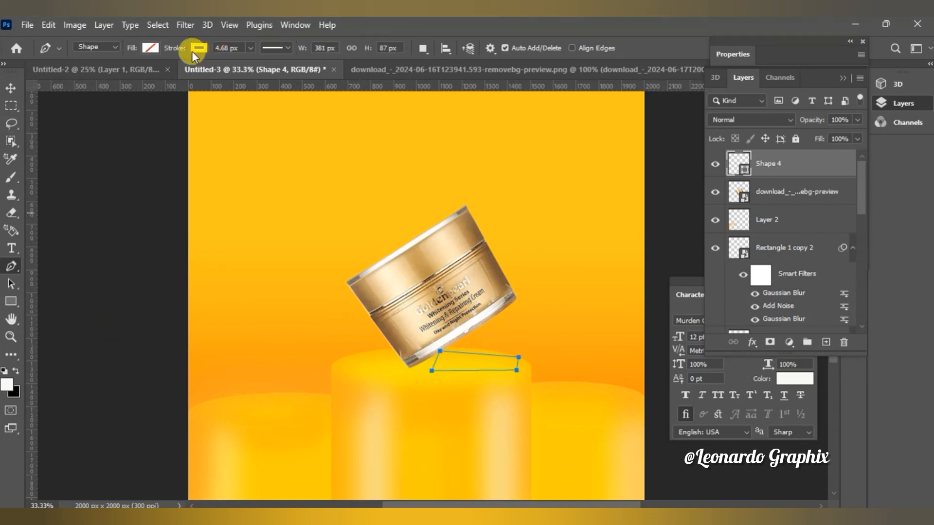
Step: Remove the four-point shape's stroke and fill it with black
click(154, 48)
click(154, 48)
click(150, 48)
click(233, 105)
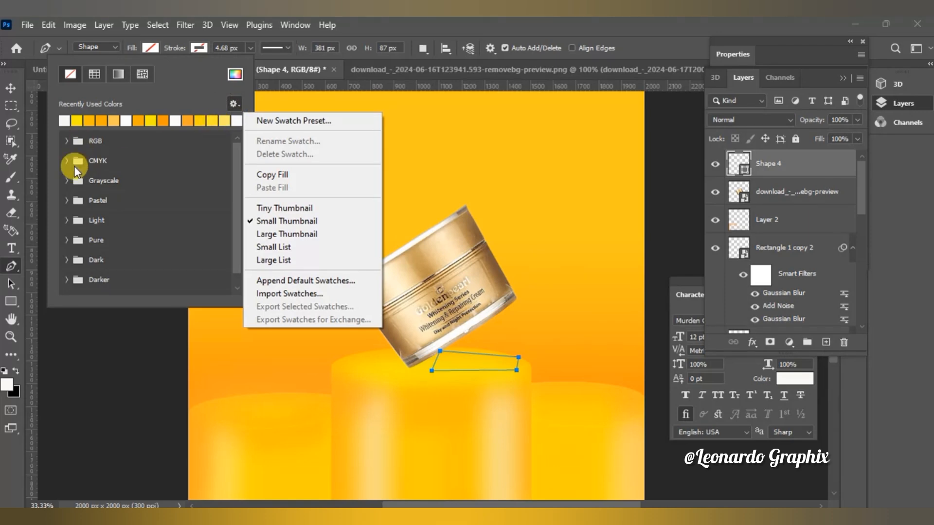
click(18, 371)
click(18, 372)
click(150, 47)
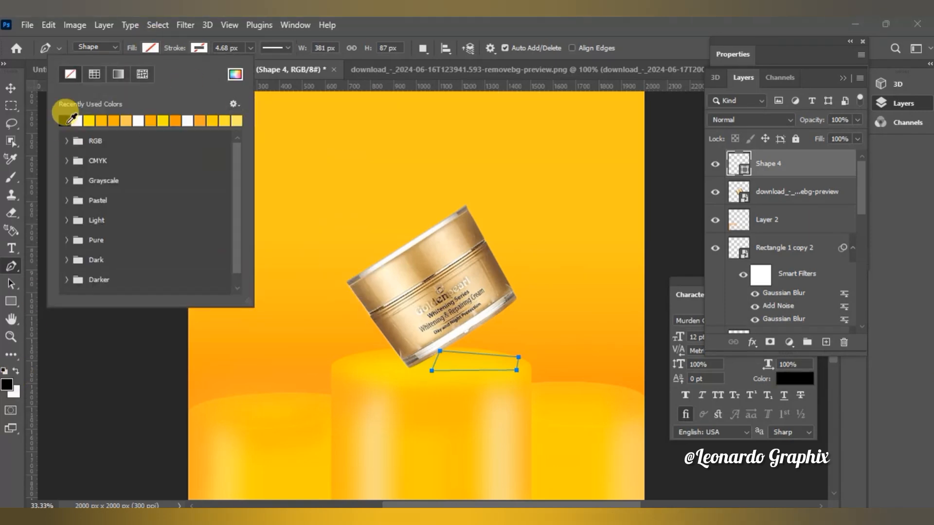
click(72, 118)
key(Return)
Step: Enlarge the black shape to about 117.59% width and 118.39% height, extending it toward the jar's lower corner
key(ctrl+t)
drag(436, 360, 411, 363)
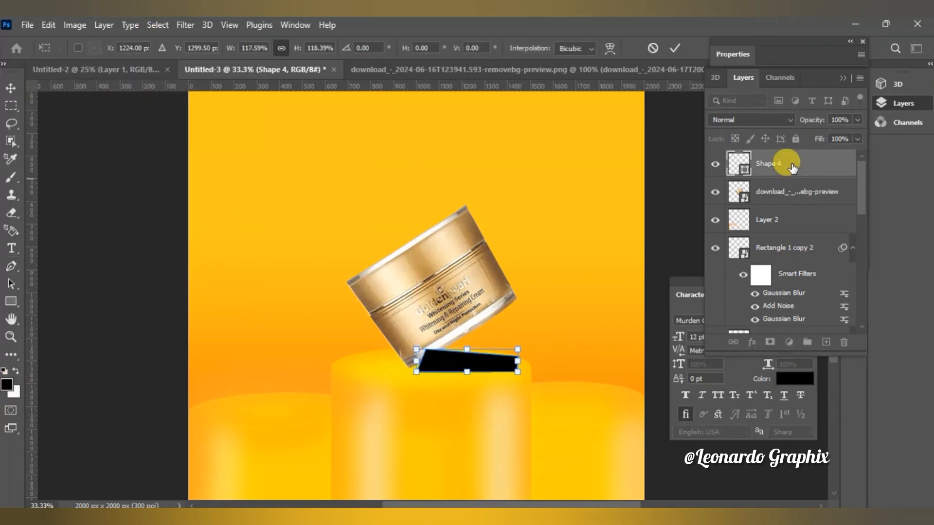
double_click(856, 116)
Step: Lower the black shadow shape's opacity to 41% and place it behind the jar
click(855, 108)
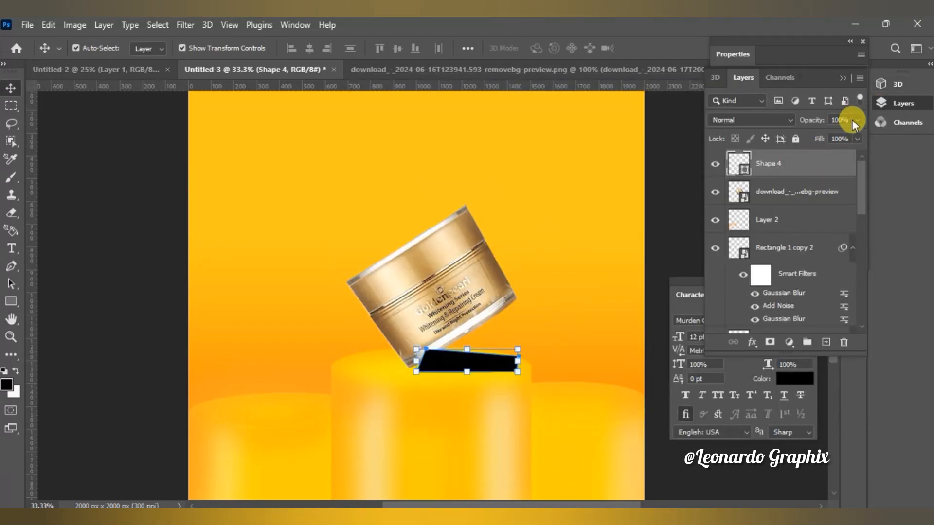
click(856, 119)
drag(856, 135, 839, 138)
key(ctrl+[)
Step: Apply a Gaussian Blur with a 33.2 pixel radius to the shadow shape and slightly adjust it with Free Transform
click(185, 24)
mouse_move(209, 201)
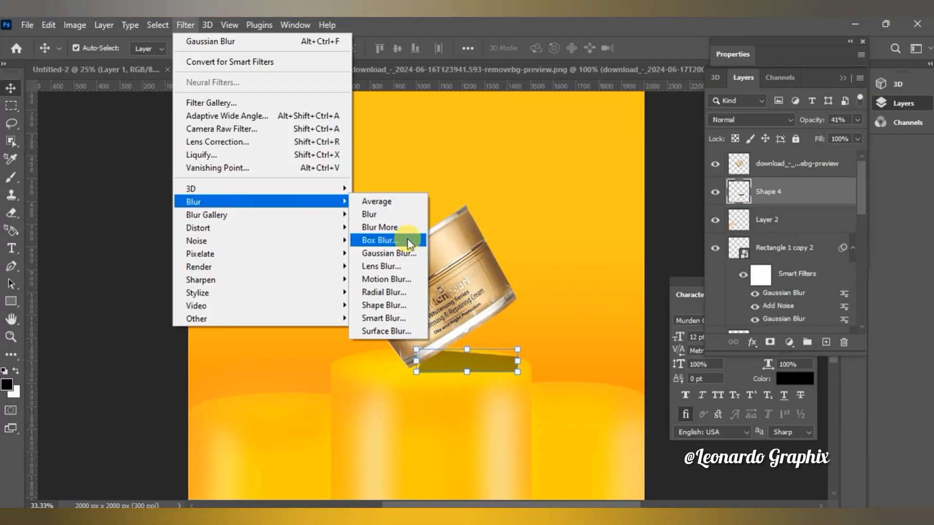
click(376, 255)
drag(278, 251, 306, 252)
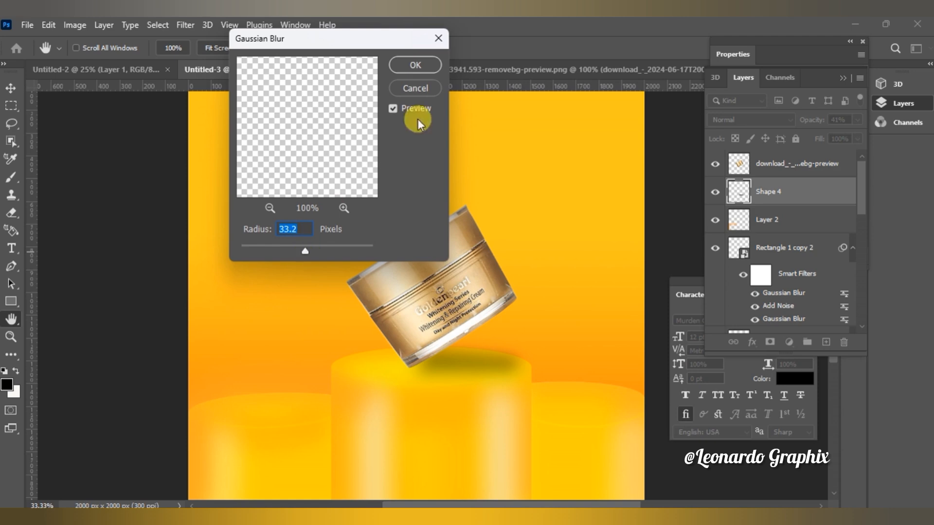
click(422, 62)
key(ctrl+t)
drag(469, 331, 471, 335)
click(675, 47)
Step: Add a new layer above the jar and paint a single soft black Brush dab on the empty background
click(797, 163)
click(825, 342)
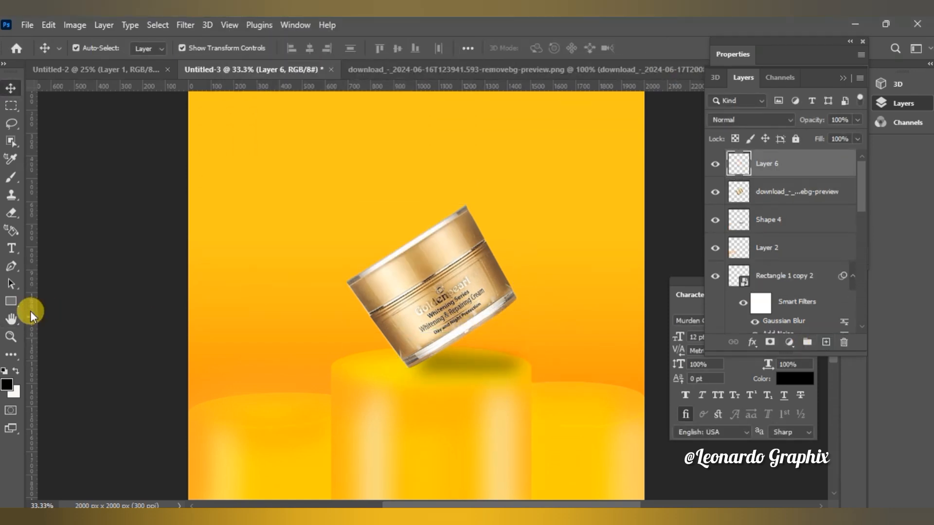
click(10, 177)
click(277, 189)
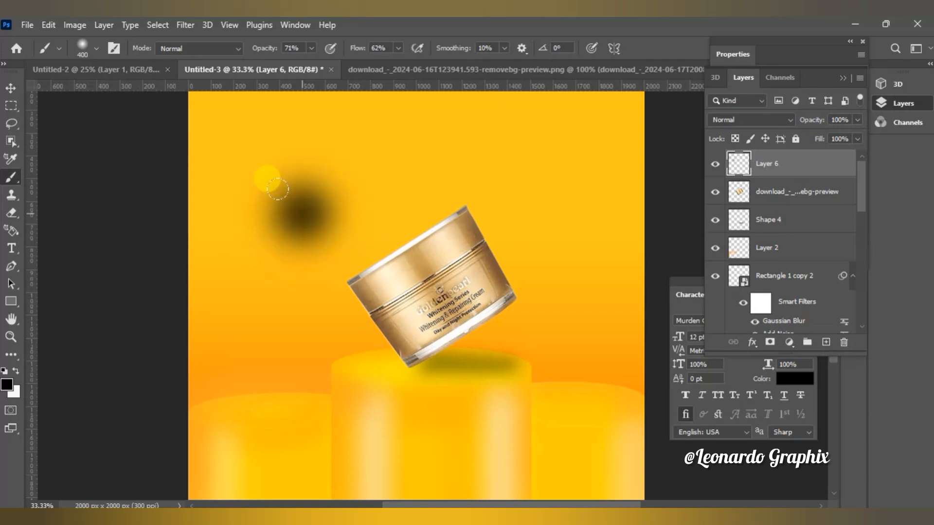
Step: Flatten the black dab into a thin ellipse about 78.89% wide and 12.60% high
key(ctrl+t)
drag(300, 142, 301, 271)
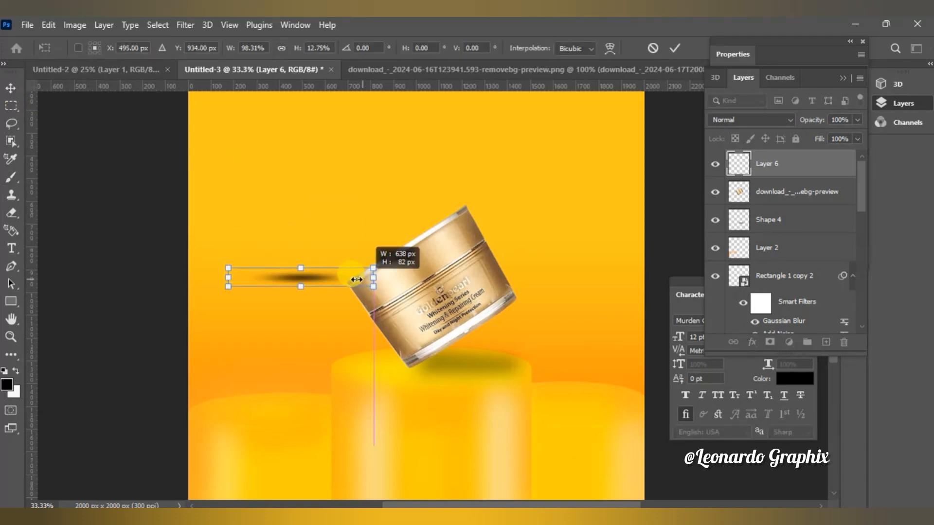
drag(376, 276, 346, 277)
drag(287, 282, 288, 287)
Step: Position the flattened dab under the jar's lower corner and shrink it to about 54.08% width and 10.11% height
drag(398, 383, 411, 374)
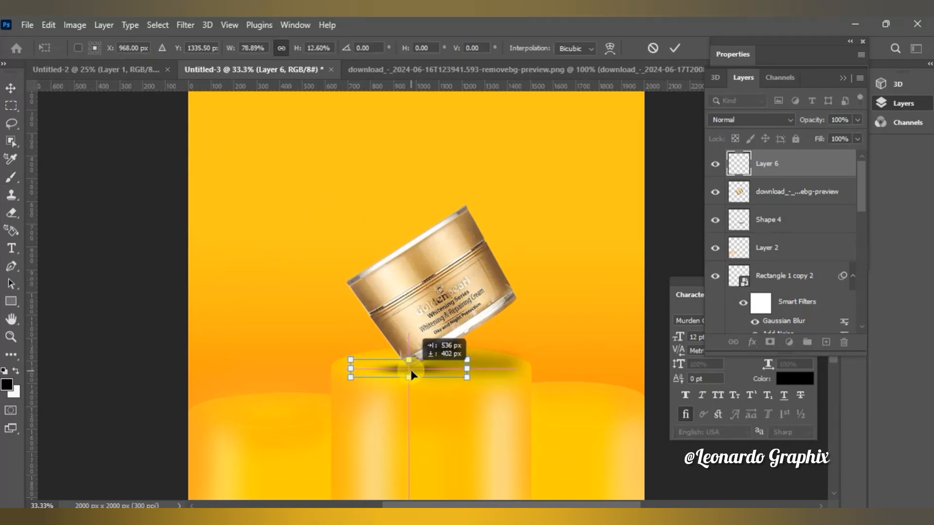
drag(469, 368, 454, 369)
drag(351, 368, 371, 368)
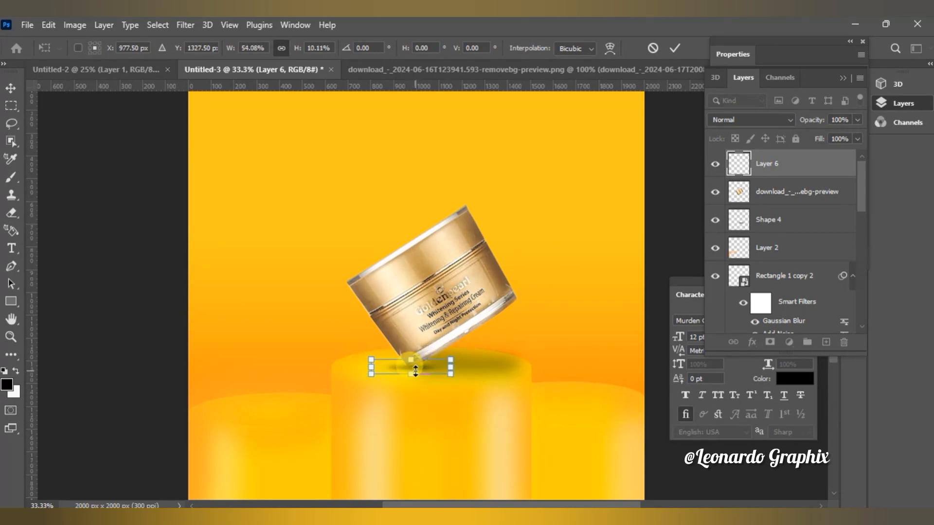
key(shift)
click(319, 207)
click(673, 47)
click(624, 209)
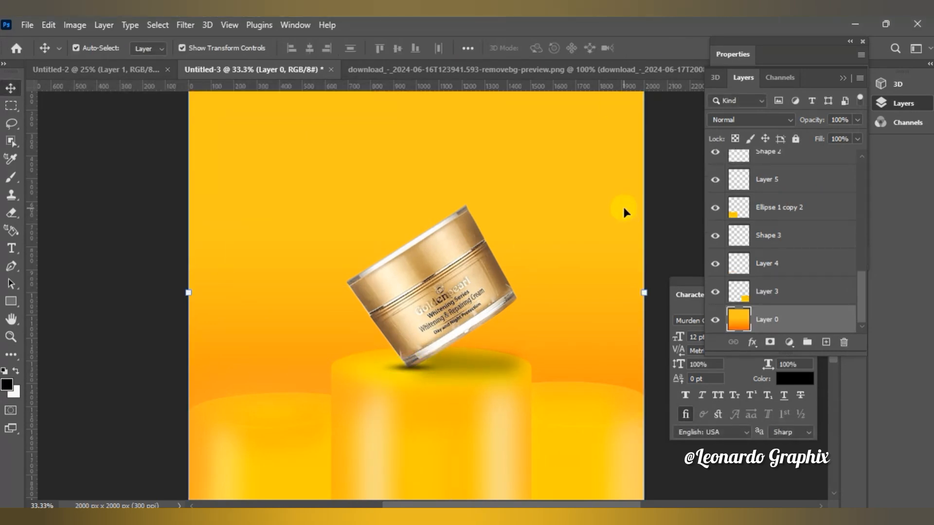
click(430, 287)
click(789, 342)
click(851, 161)
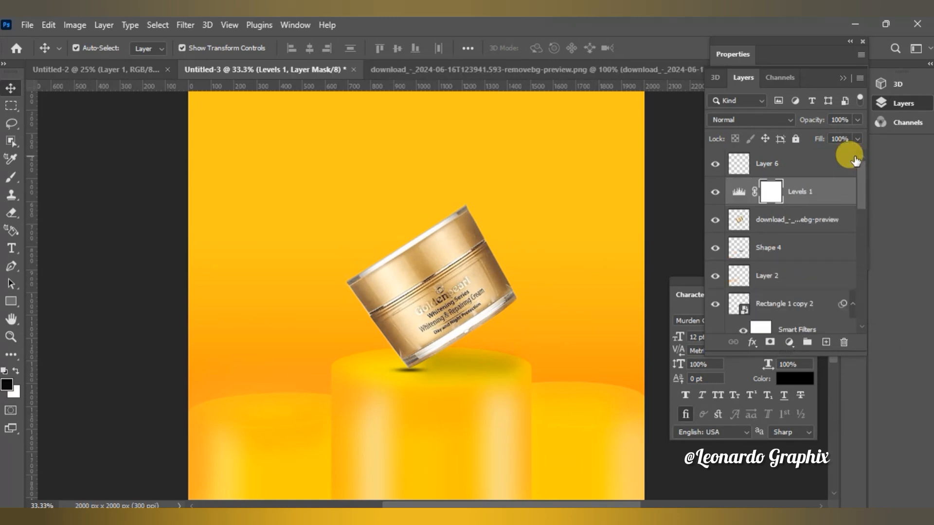
click(739, 196)
key(Delete)
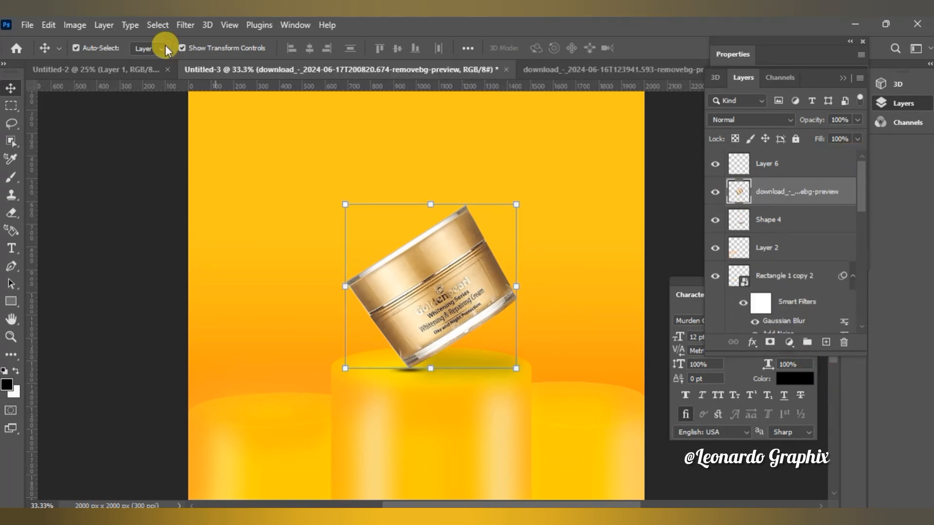
Step: Increase the jar's contrast with Curves, moving the black point input to 44 and the white point input to 234
click(186, 25)
mouse_move(75, 26)
mouse_move(97, 63)
click(237, 87)
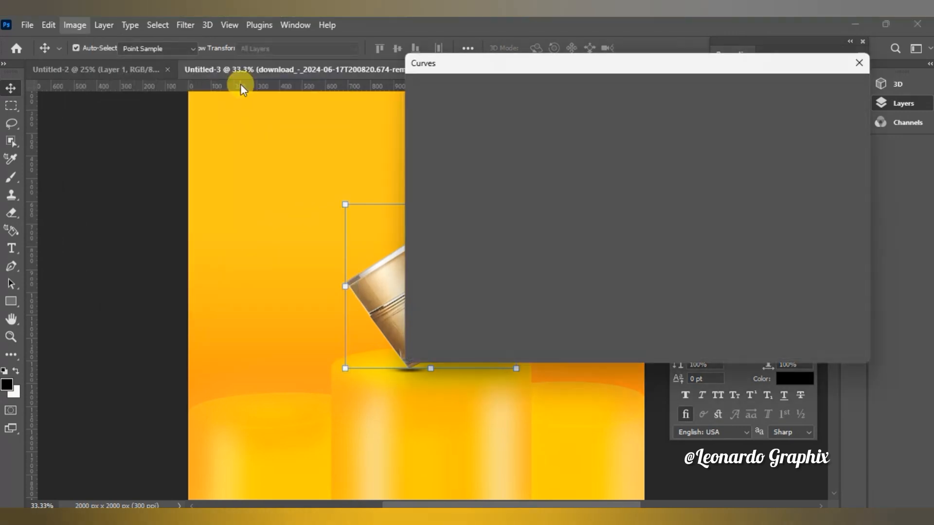
drag(556, 70, 688, 68)
drag(615, 314, 641, 318)
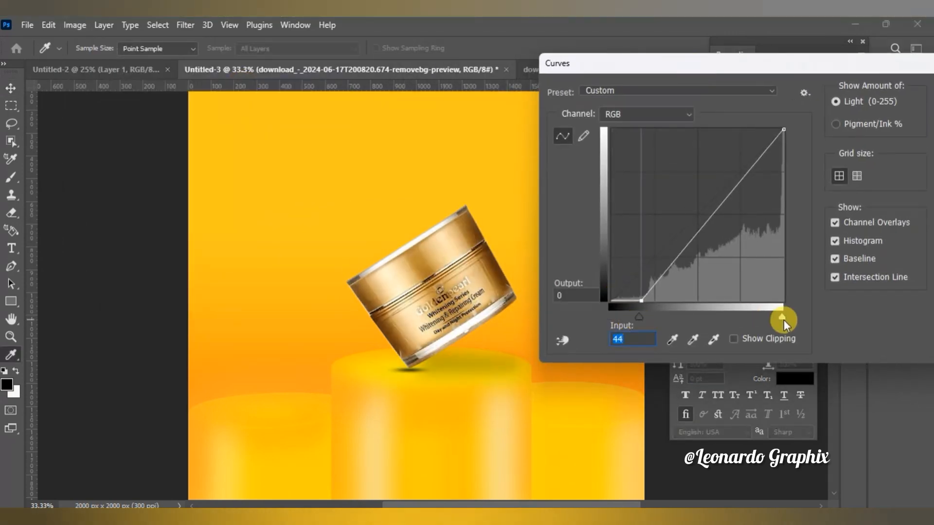
drag(781, 317, 770, 317)
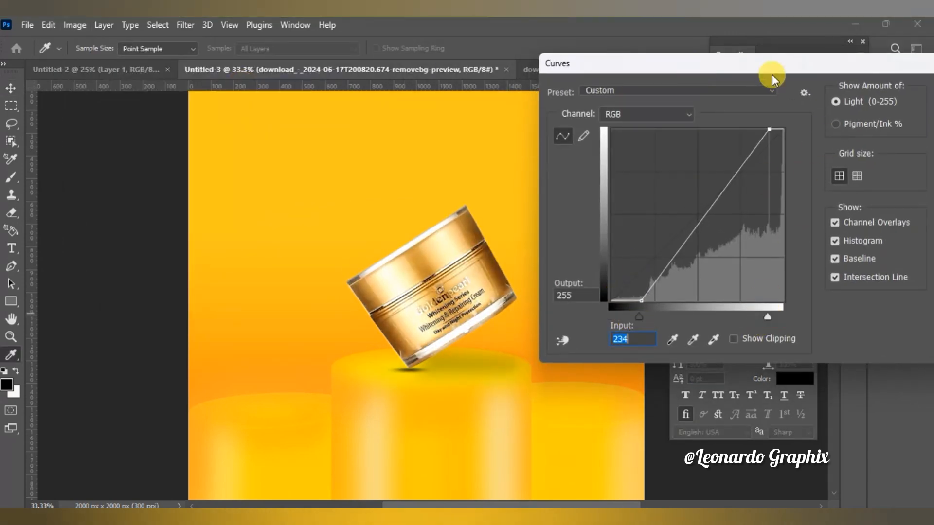
drag(772, 73, 702, 91)
click(887, 115)
key(v)
Step: Copy the white flower cluster into the ad above Layer 6, enlarge it to about 275%, and place it over the left podium
click(261, 297)
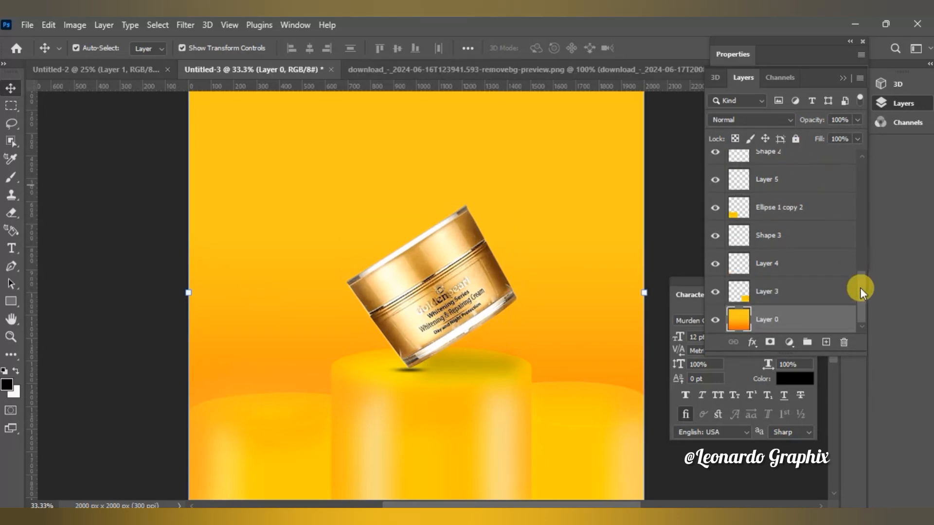
drag(860, 290, 860, 214)
click(405, 373)
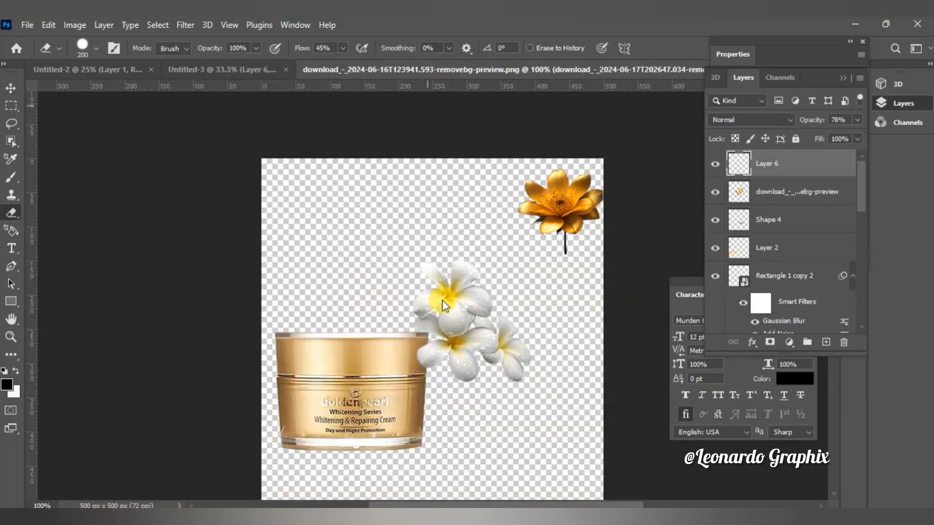
click(329, 154)
click(411, 213)
click(16, 92)
drag(462, 321, 343, 291)
drag(274, 360, 253, 403)
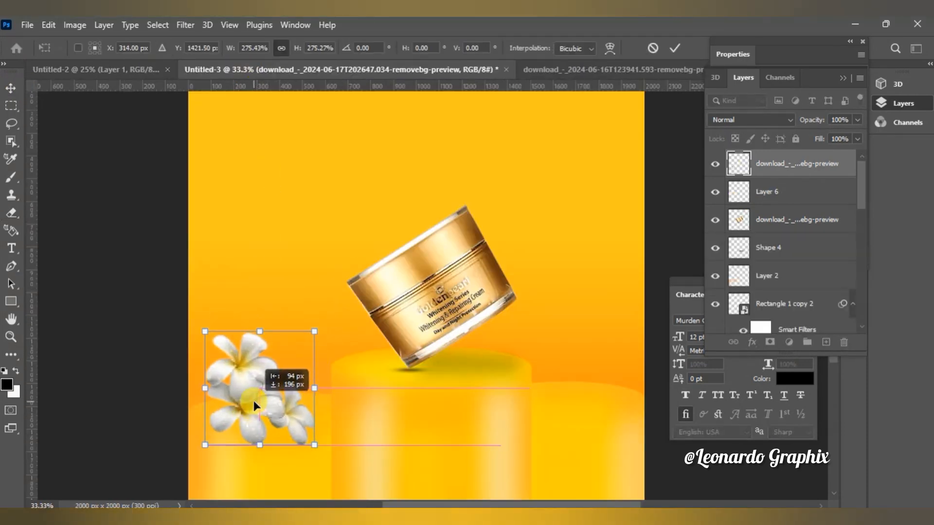
click(674, 48)
Step: Place the cream floral swirl image directly above Shape 4, behind the jar, and enlarge it to 322.87% across the upper canvas
click(589, 184)
drag(861, 298, 861, 185)
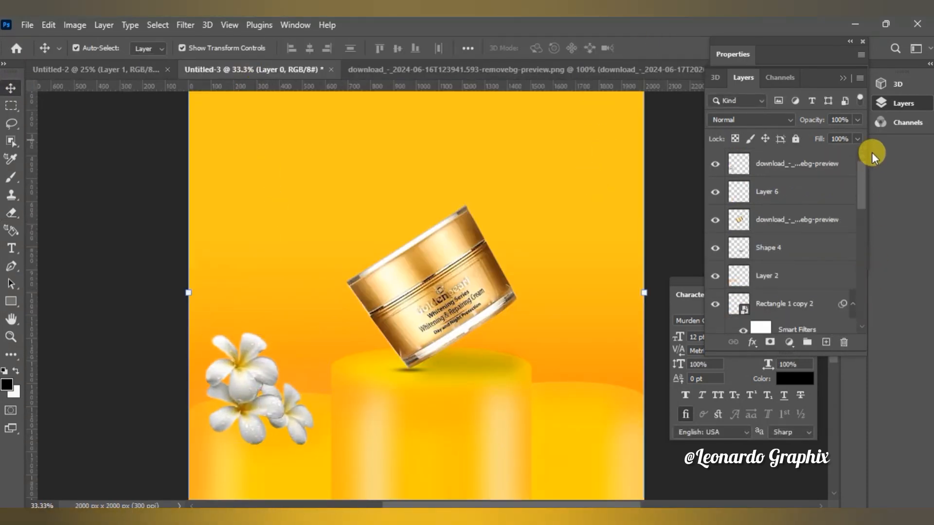
click(759, 220)
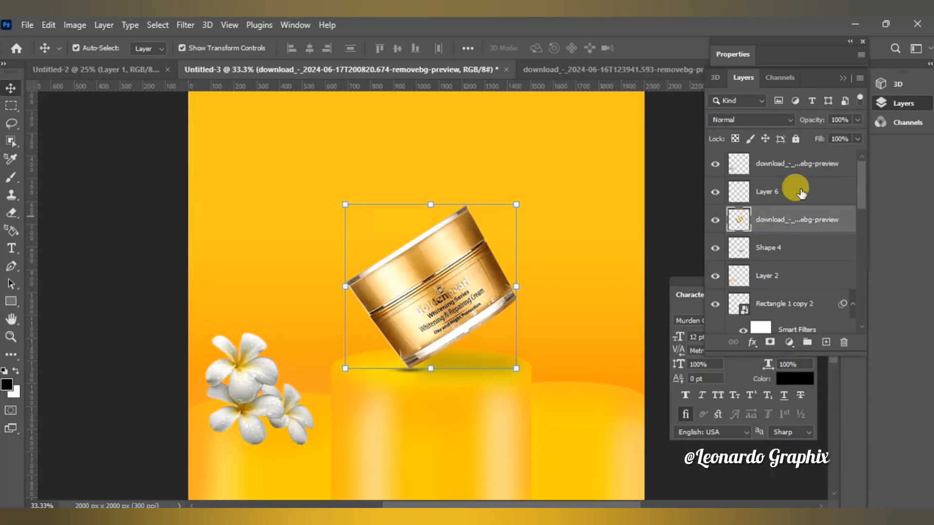
click(782, 248)
click(27, 25)
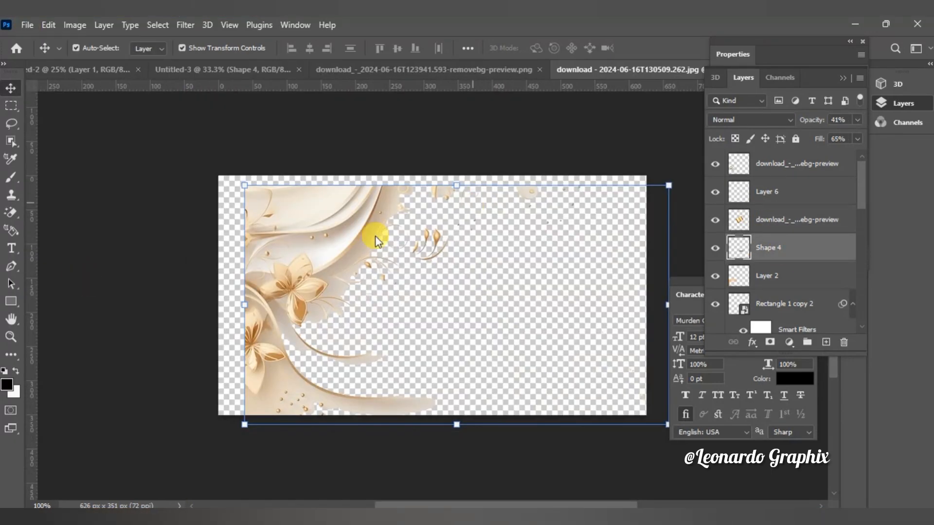
drag(375, 235, 290, 193)
drag(358, 225, 647, 390)
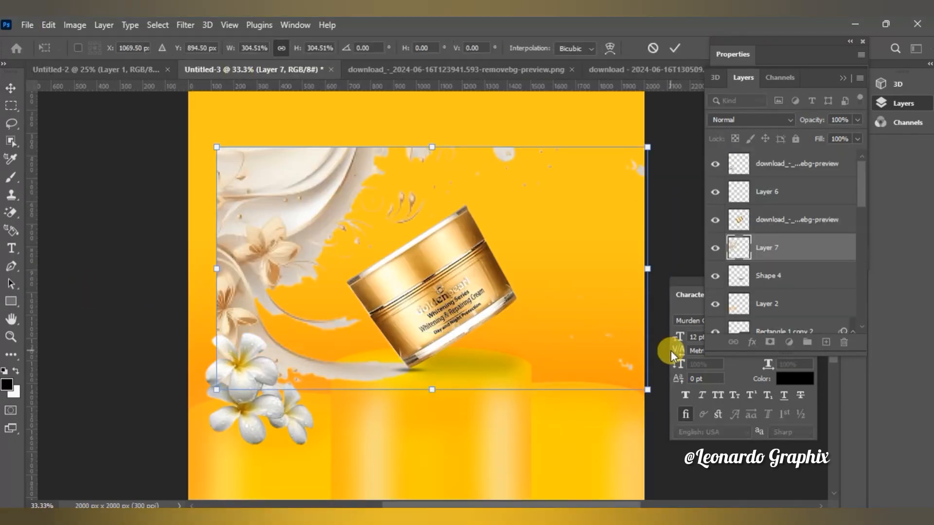
drag(319, 282, 279, 177)
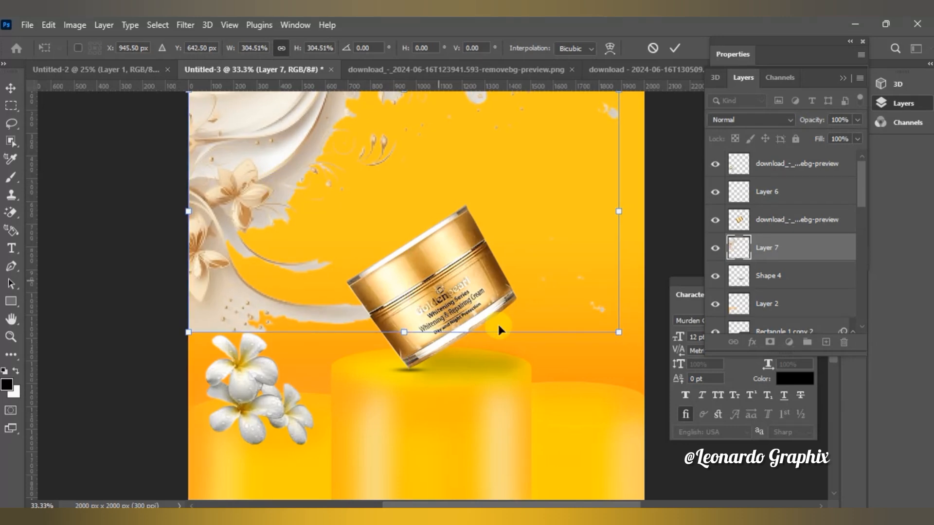
drag(619, 327, 644, 346)
Step: Lower the floral swirl layer's opacity to 47% and commit its transform
click(856, 118)
drag(849, 145, 824, 144)
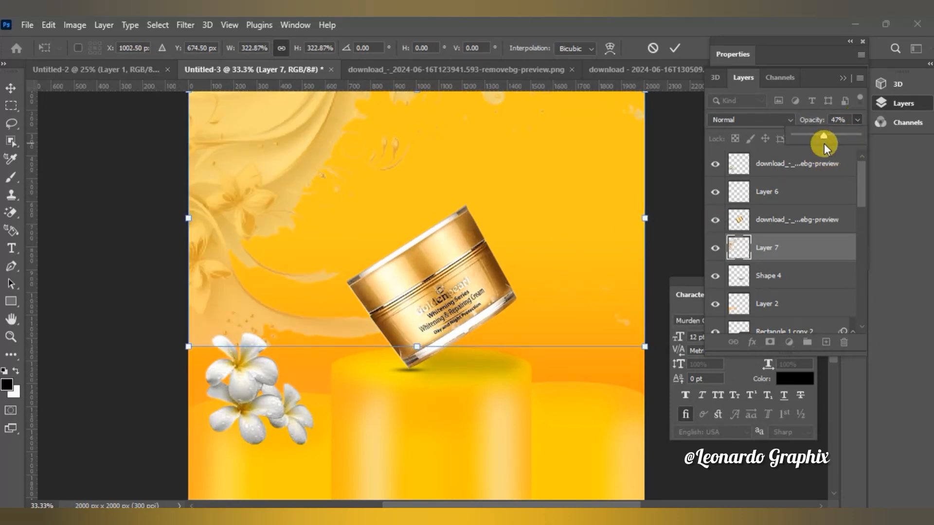
click(674, 48)
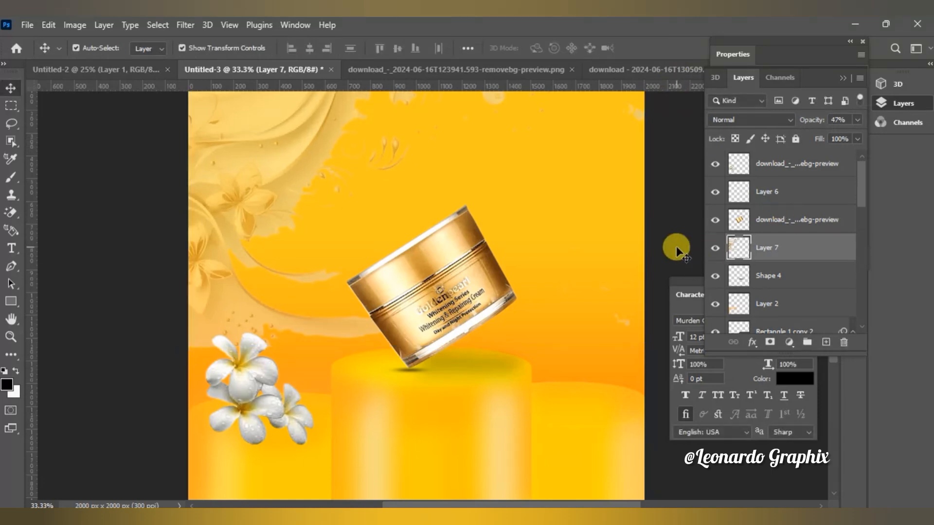
click(677, 250)
click(794, 166)
mouse_move(862, 189)
mouse_down()
mouse_move(863, 209)
mouse_move(862, 188)
mouse_up()
click(769, 245)
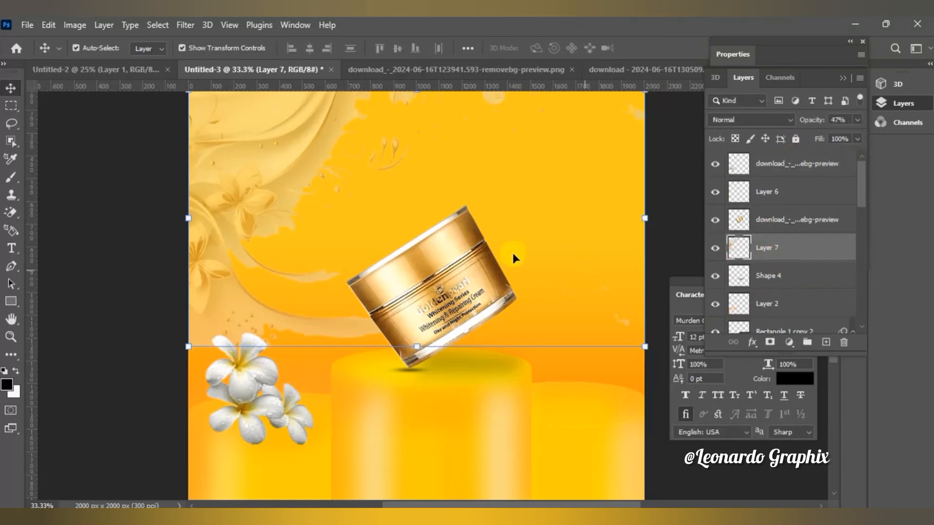
click(16, 181)
click(15, 372)
click(301, 219)
drag(313, 268, 282, 348)
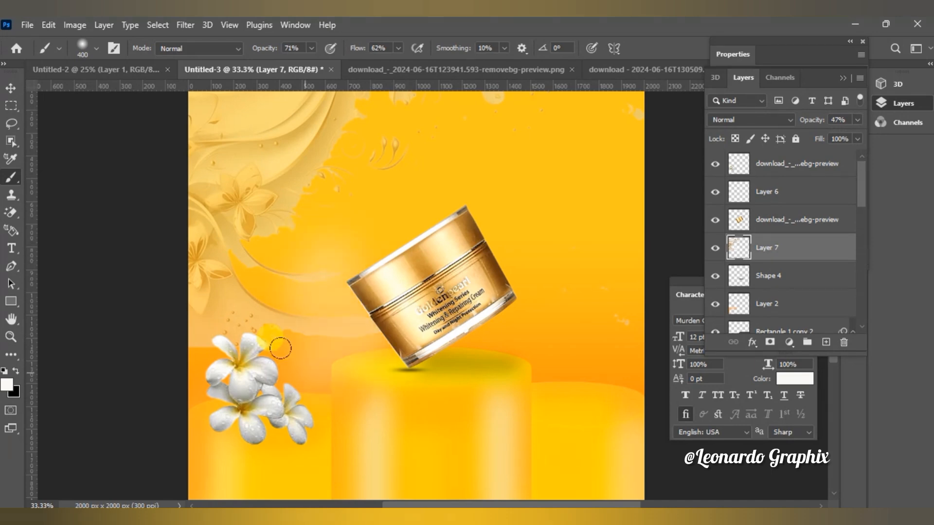
key(ctrl+z)
Step: Erase the floral swirl's stray fragments, lowering the Eraser to 60% opacity and 38% flow, and change the layer's blend mode
click(12, 213)
right_click(12, 213)
click(48, 215)
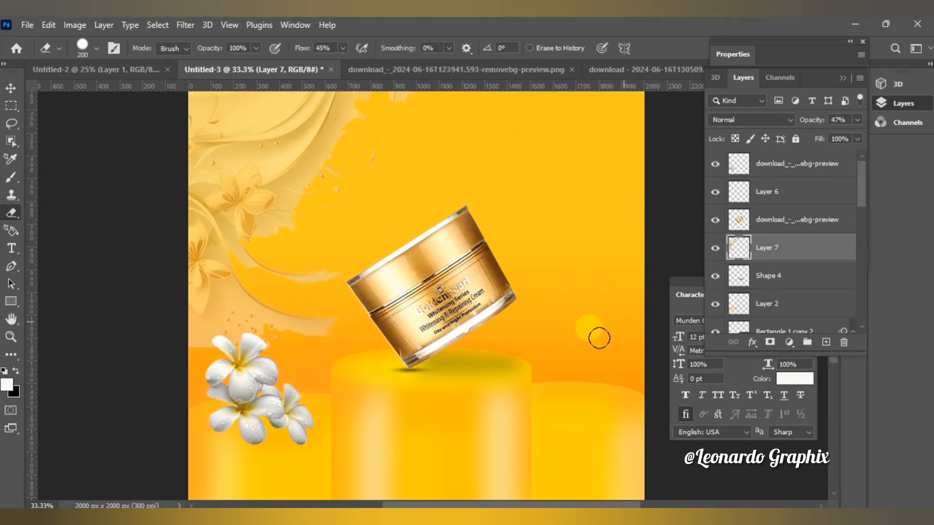
click(343, 47)
drag(256, 48, 231, 63)
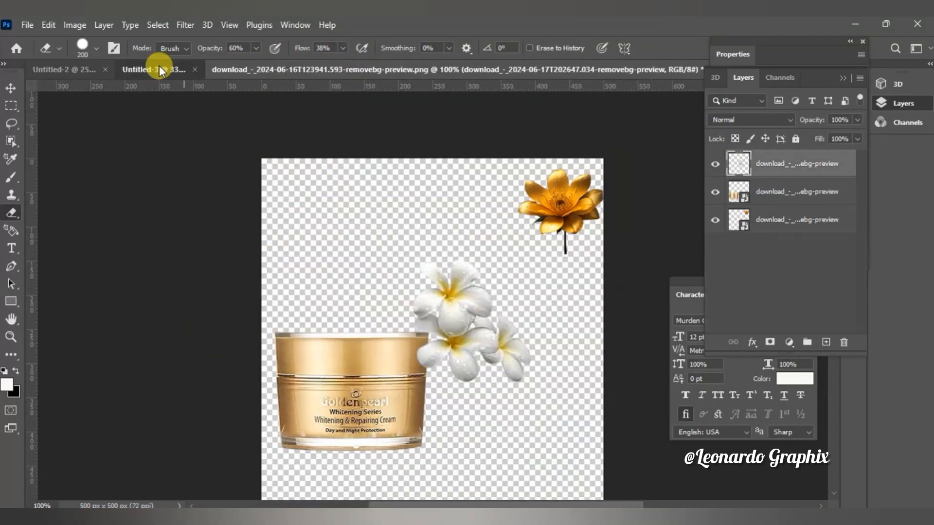
click(159, 65)
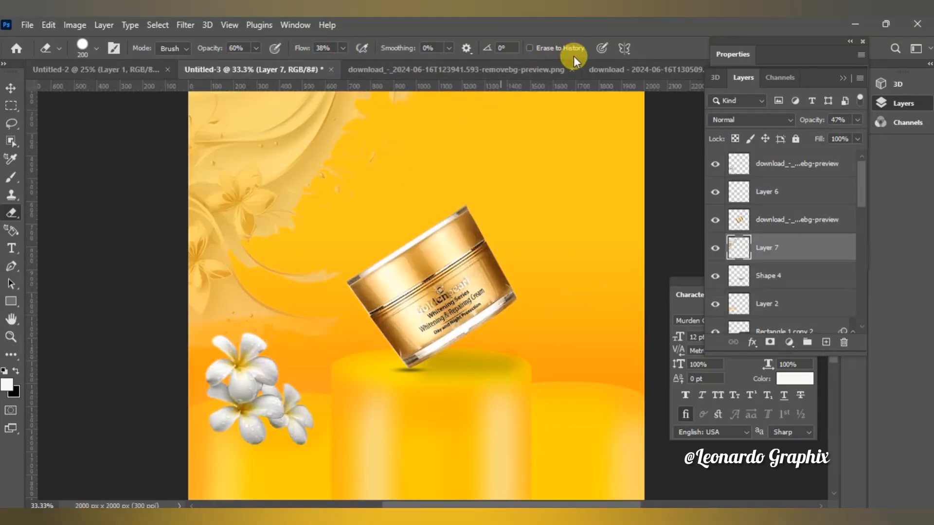
click(788, 119)
click(764, 181)
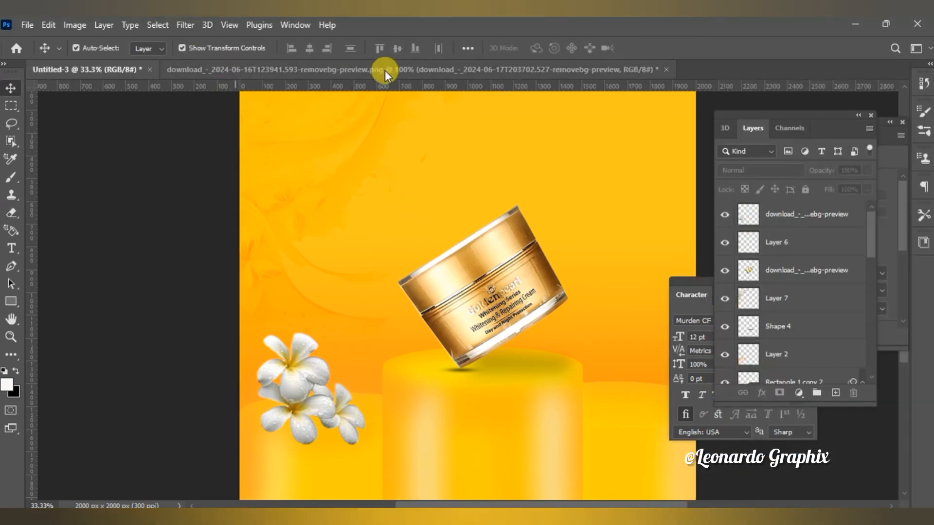
Step: Bring the single white flower with green leaves into the ad at 27.09% scale and place it on the right podium
click(384, 70)
drag(486, 312, 686, 255)
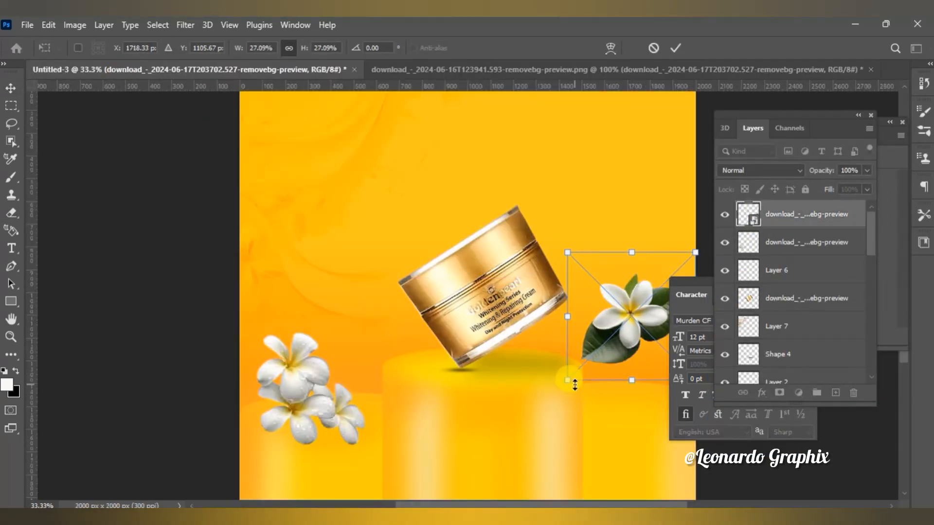
drag(630, 345, 623, 400)
click(674, 47)
Step: Rotate the white flower cluster by about -33 degrees, shrink it slightly, and settle it on the left podium
drag(306, 386, 334, 389)
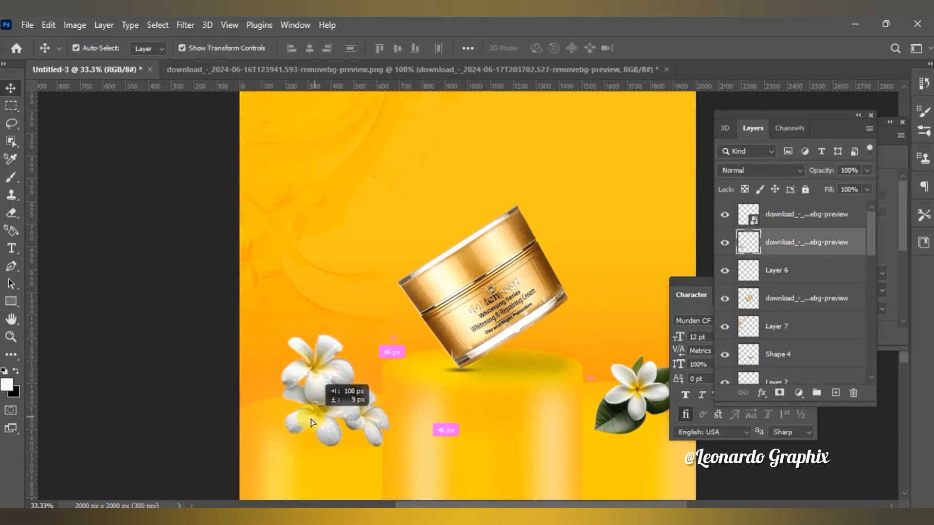
key(ctrl+t)
drag(258, 329, 238, 379)
drag(305, 407, 298, 415)
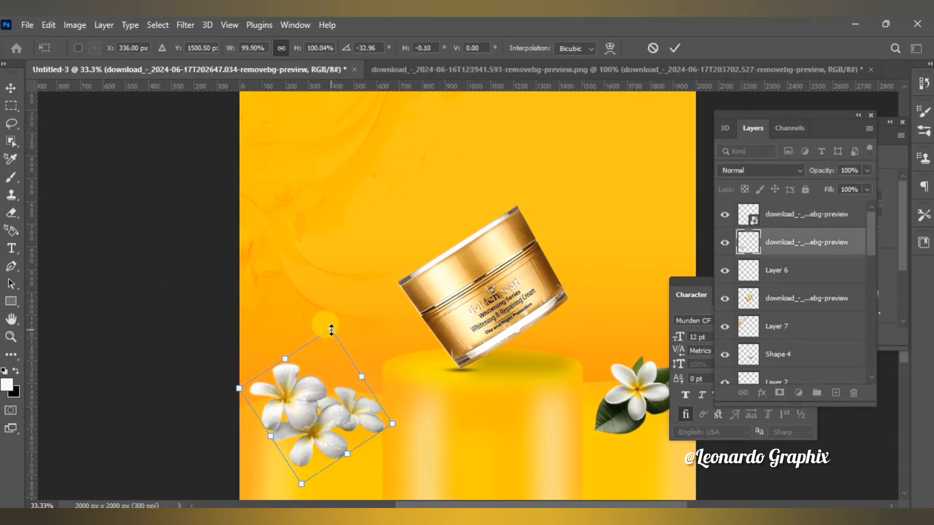
drag(331, 328, 326, 355)
drag(320, 423, 324, 415)
click(674, 47)
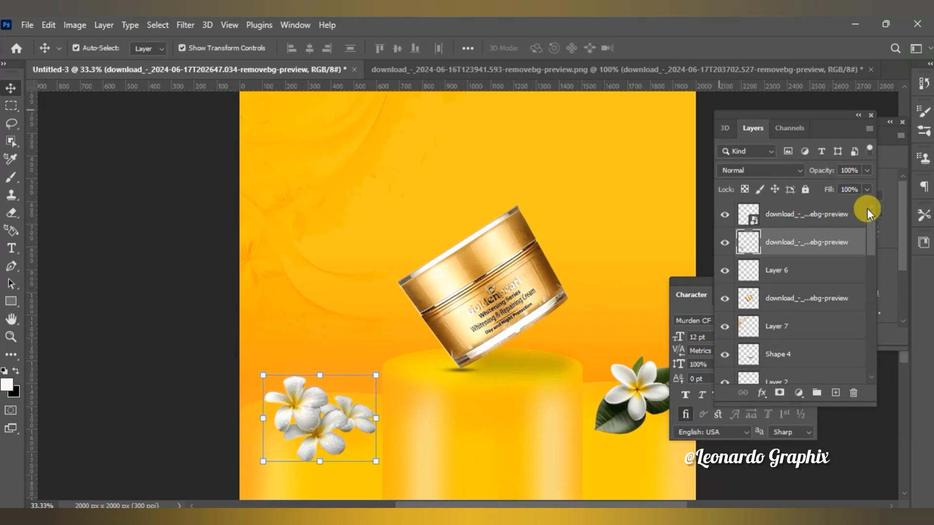
Step: Add the white text "Golden Pearl" above the jar on a new top layer in Murden CF ExtraBold, 12 pt
click(823, 219)
click(11, 248)
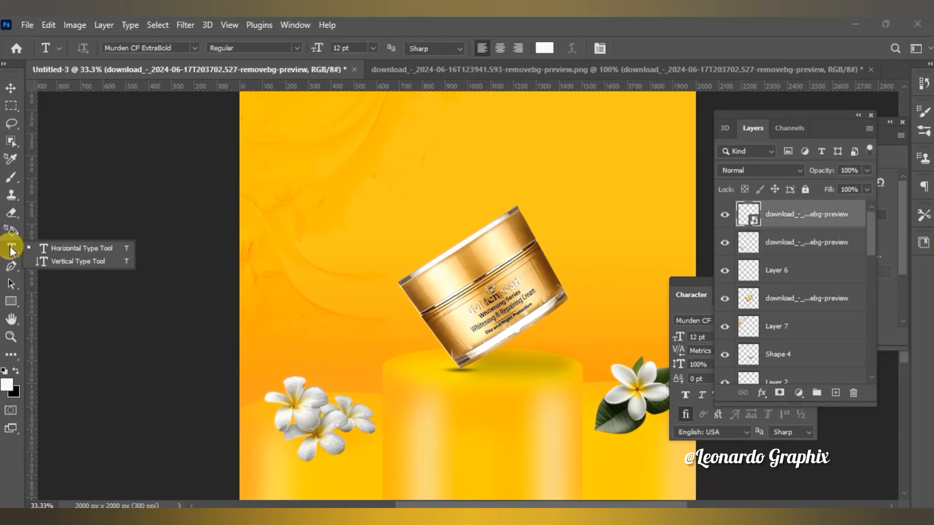
click(425, 169)
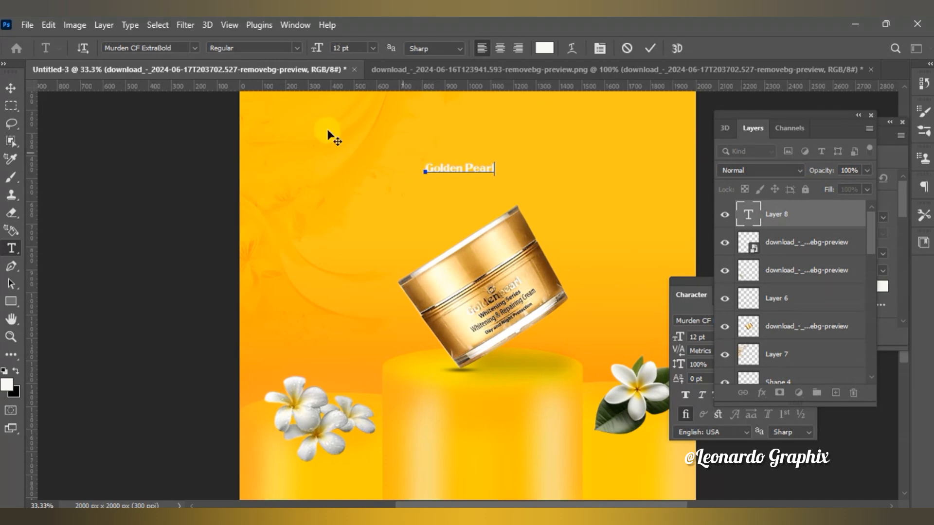
key(ctrl+Return)
key(v)
Step: Enlarge the Golden Pearl text to about 286% and move it up above the jar
key(ctrl+t)
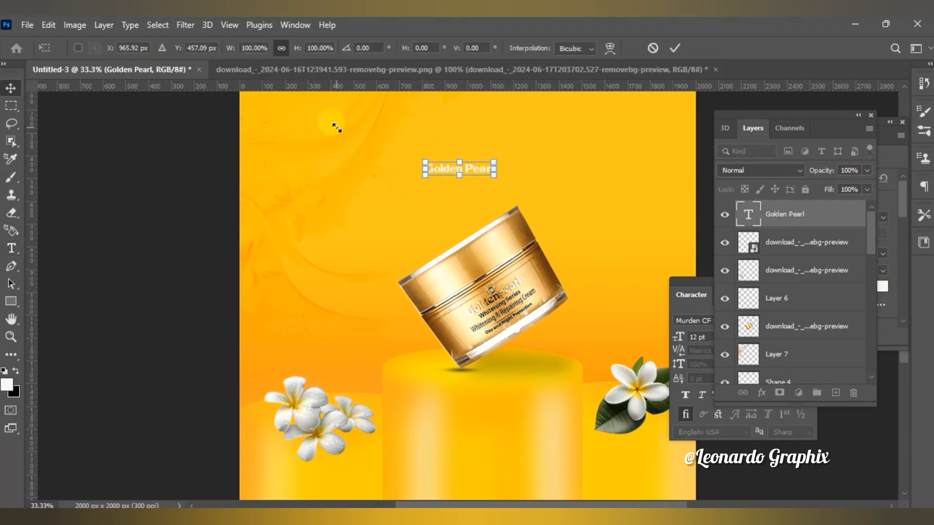
drag(495, 175, 615, 217)
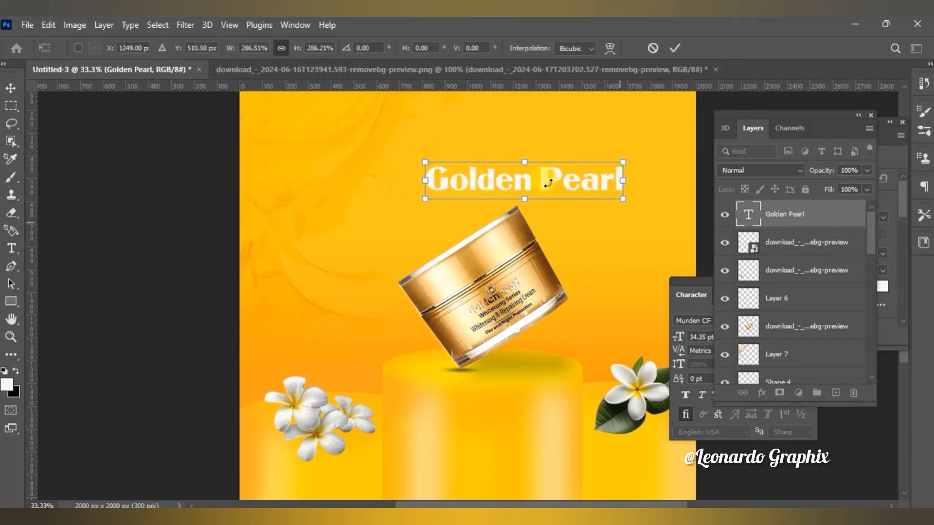
key(Return)
drag(504, 140, 456, 102)
Step: Change the font of the whole Golden Pearl text to CANAVAR ExtraBold
key(t)
click(501, 141)
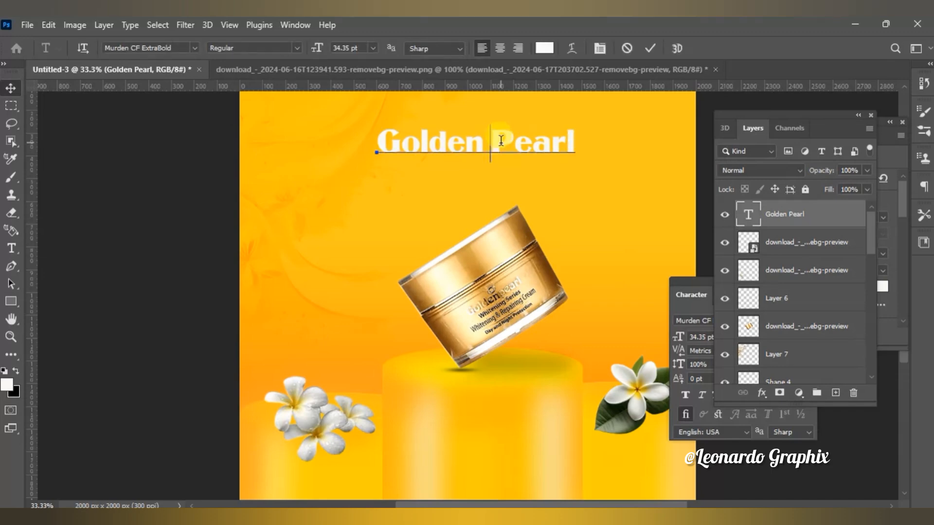
triple_click(501, 141)
click(194, 48)
key(Up)
key(Up)
key(Up)
key(Up)
key(Up)
key(Up)
key(Up)
key(Up)
key(Up)
key(Up)
key(Up)
key(Up)
key(Up)
key(Up)
key(Up)
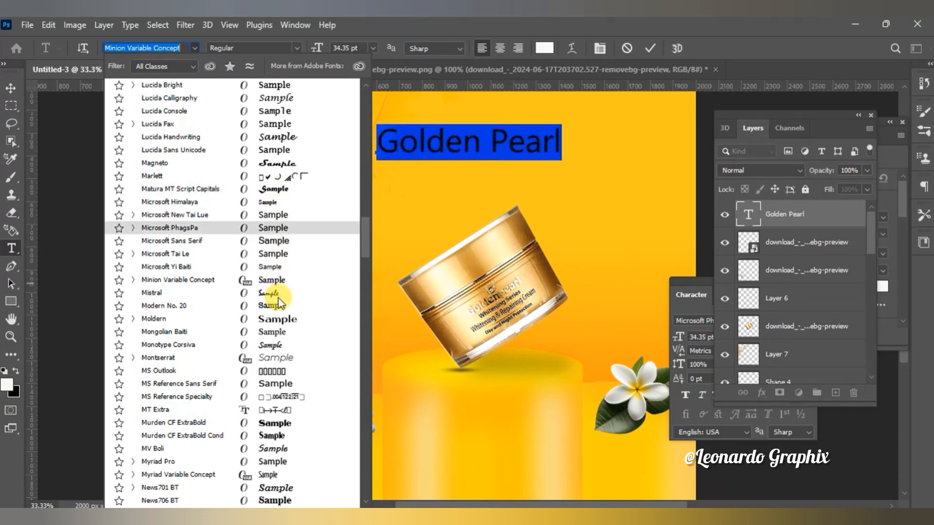
drag(368, 234, 313, 165)
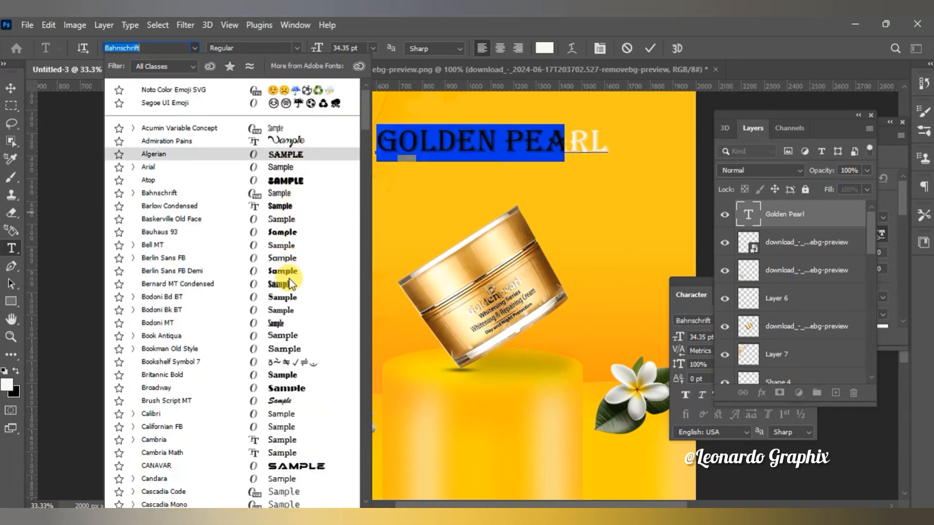
click(296, 466)
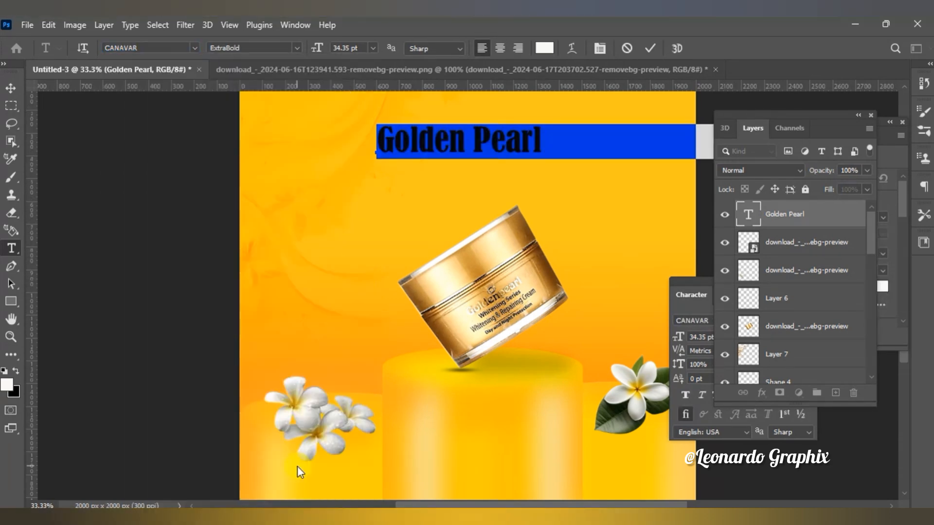
Step: Set the Golden Pearl text size to 30 pt and center the title horizontally above the jar
click(372, 48)
click(358, 178)
click(650, 48)
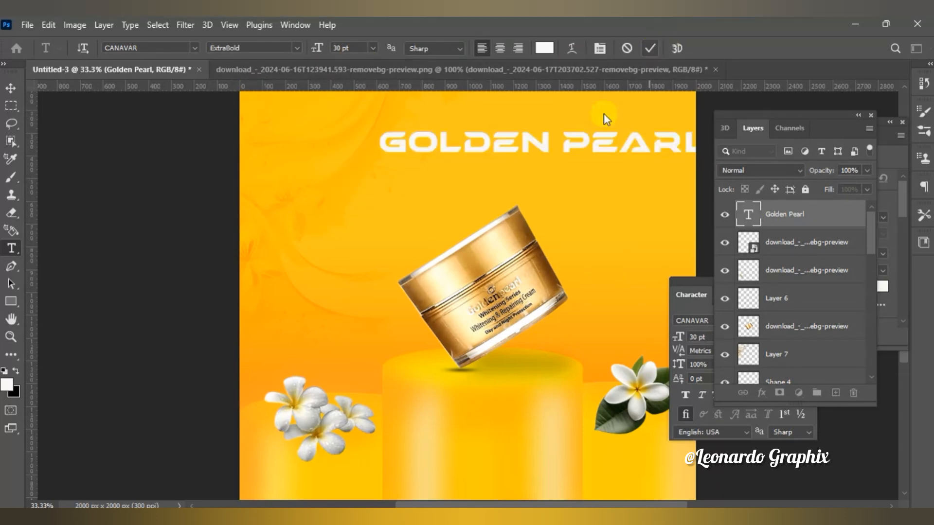
key(v)
drag(583, 138, 527, 148)
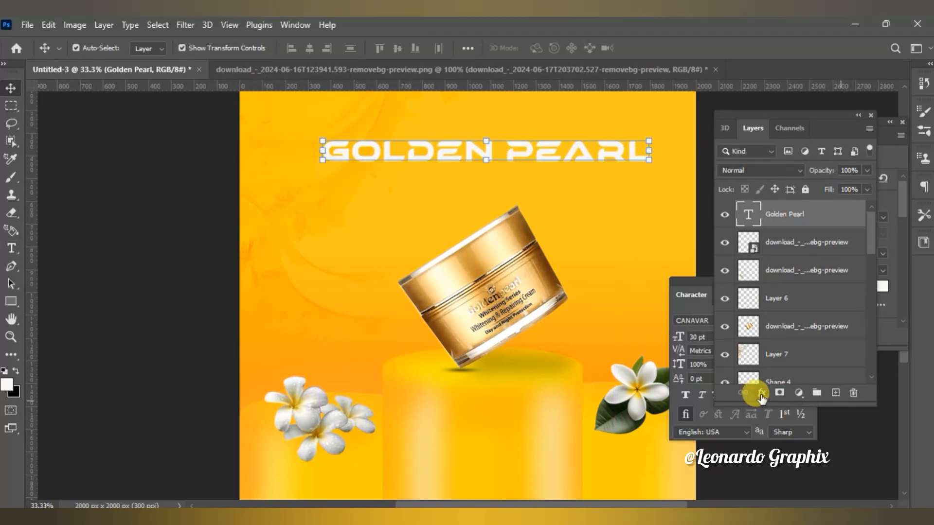
Step: Add a Hard Mix drop shadow to the Golden Pearl title with 21 px distance, 21% spread and 3 px size
click(761, 395)
click(806, 381)
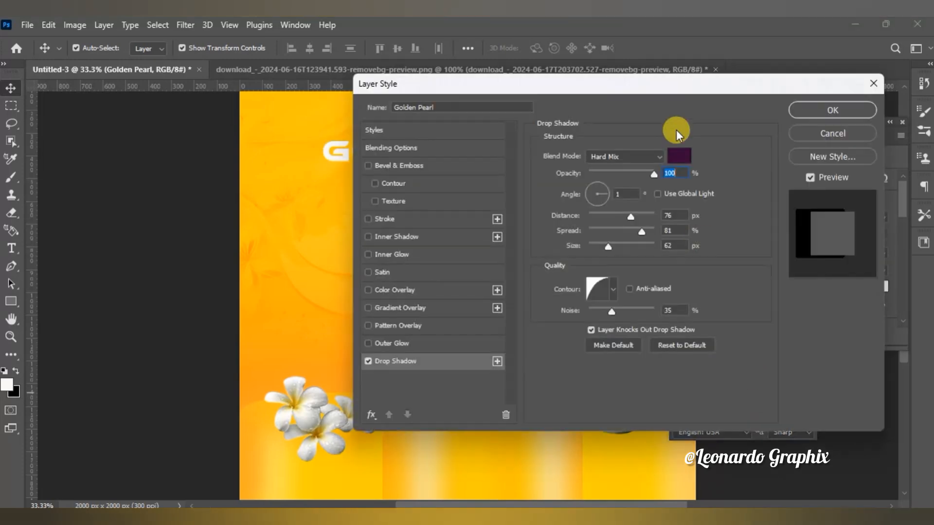
drag(677, 82, 794, 88)
drag(753, 218, 727, 220)
drag(751, 233, 713, 249)
drag(800, 91, 723, 200)
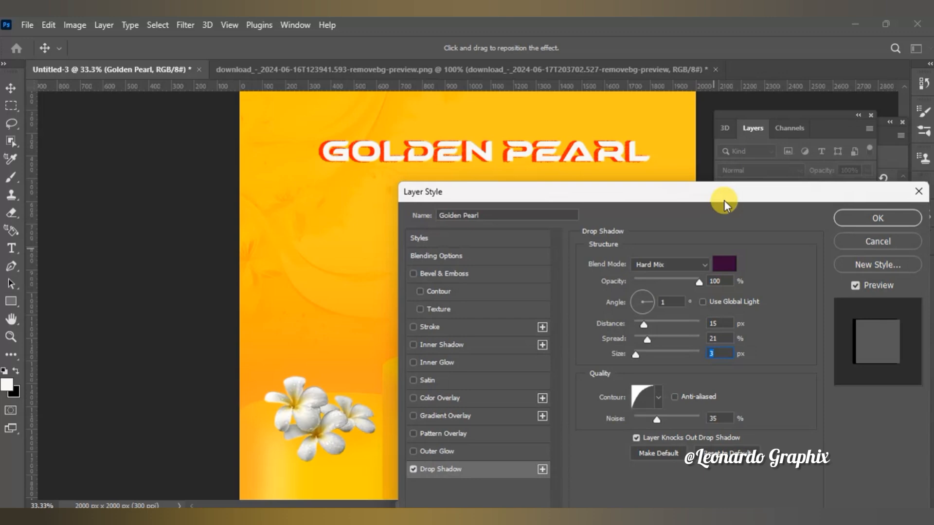
click(643, 328)
drag(643, 328, 647, 328)
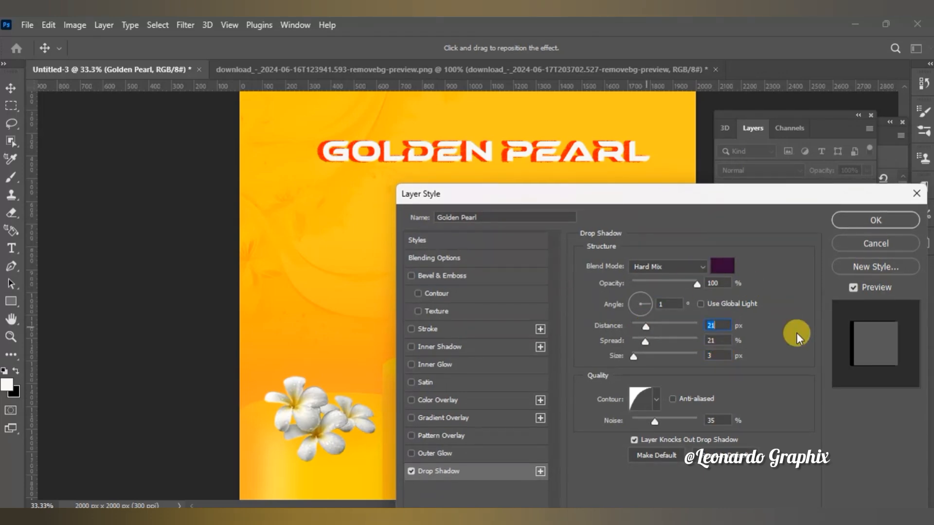
click(875, 221)
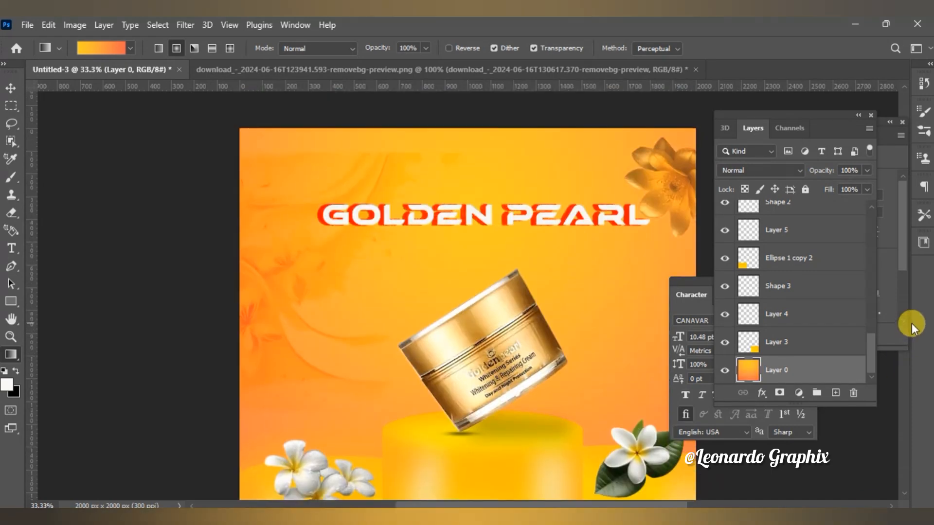
Step: Refill the Layer 0 background with a yellow-to-orange radial gradient drawn from the title down to the base of the jar
click(131, 48)
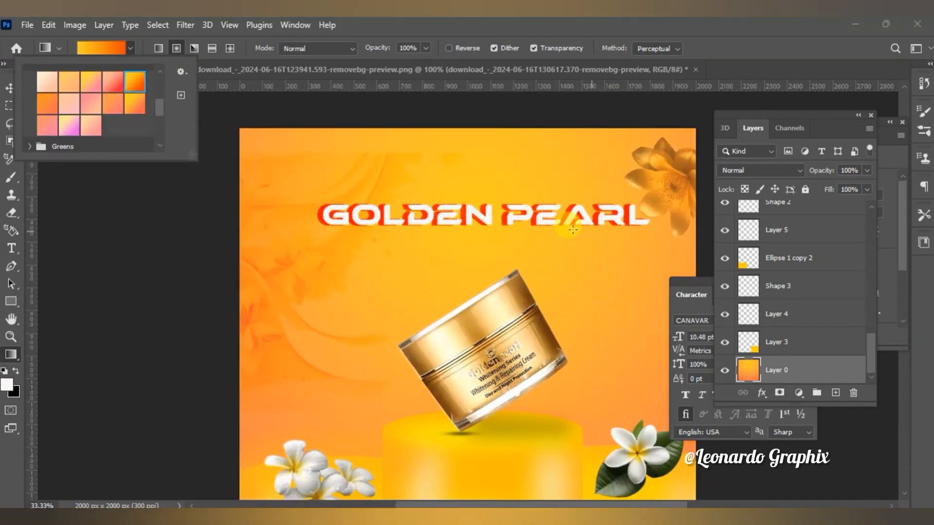
click(433, 430)
drag(464, 172, 472, 441)
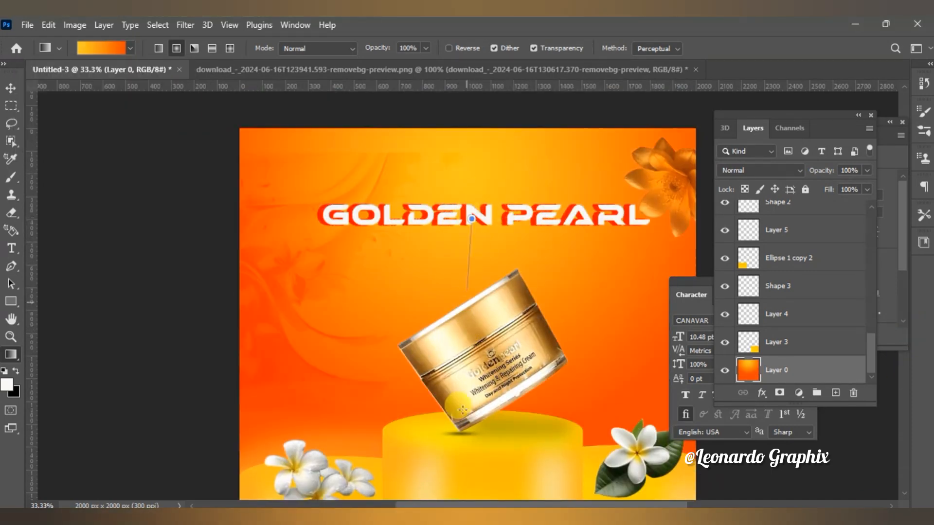
drag(471, 219, 462, 410)
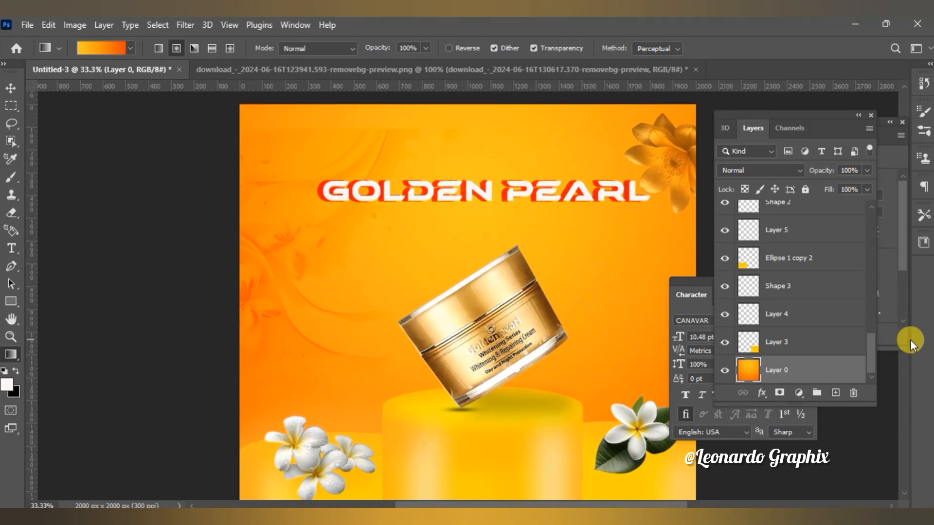
Step: Move the golden flower beside the title up so the canvas edge crops it
click(10, 88)
click(667, 135)
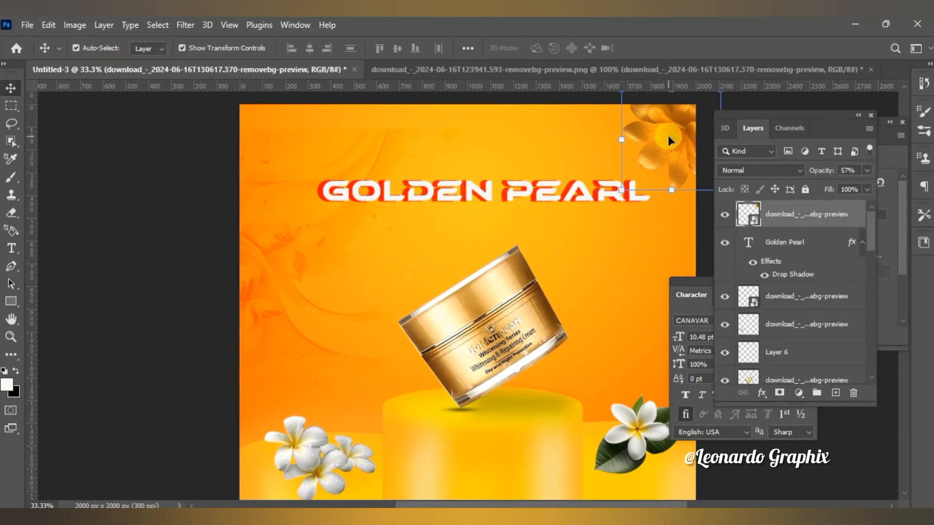
Step: Toggle the visibility of Layer 7 to check the background floral texture, and run Free Transform on that layer
click(798, 327)
drag(869, 237, 869, 260)
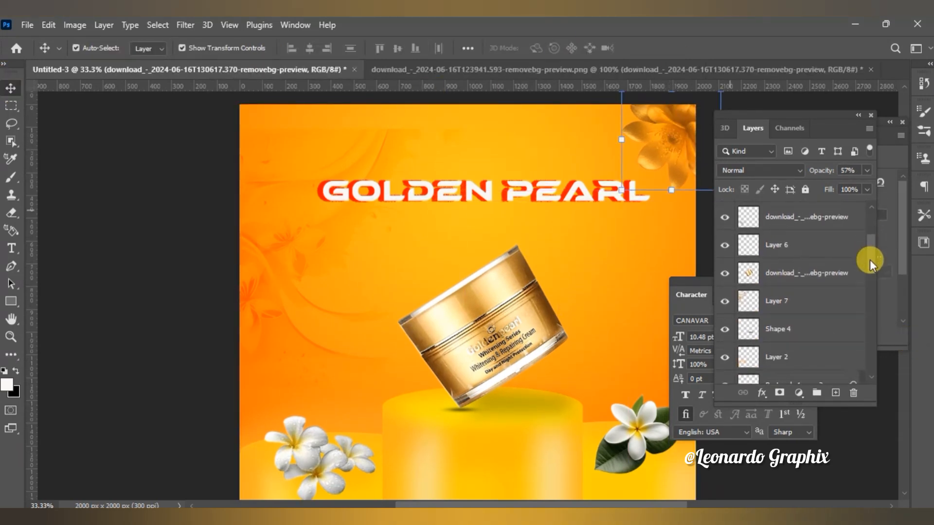
click(720, 301)
click(720, 301)
click(312, 164)
drag(458, 135, 470, 111)
click(671, 50)
key(ctrl+t)
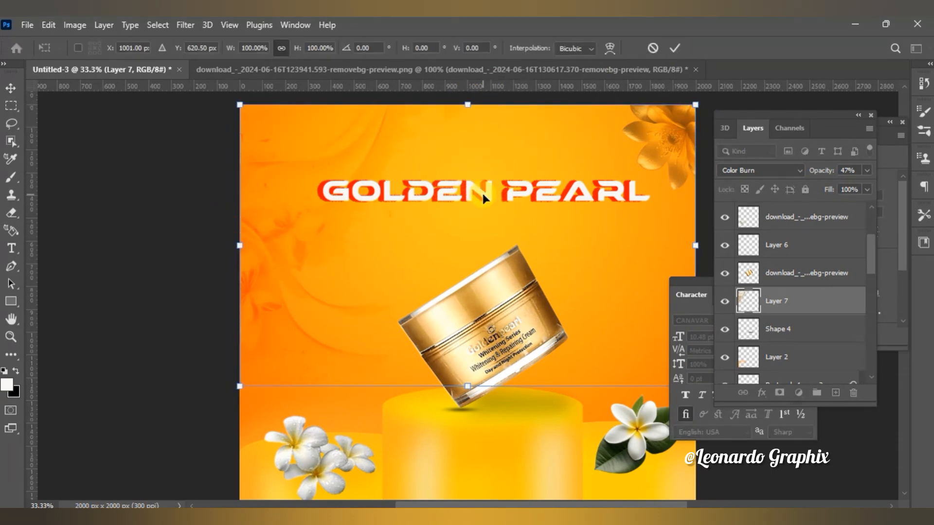
click(675, 48)
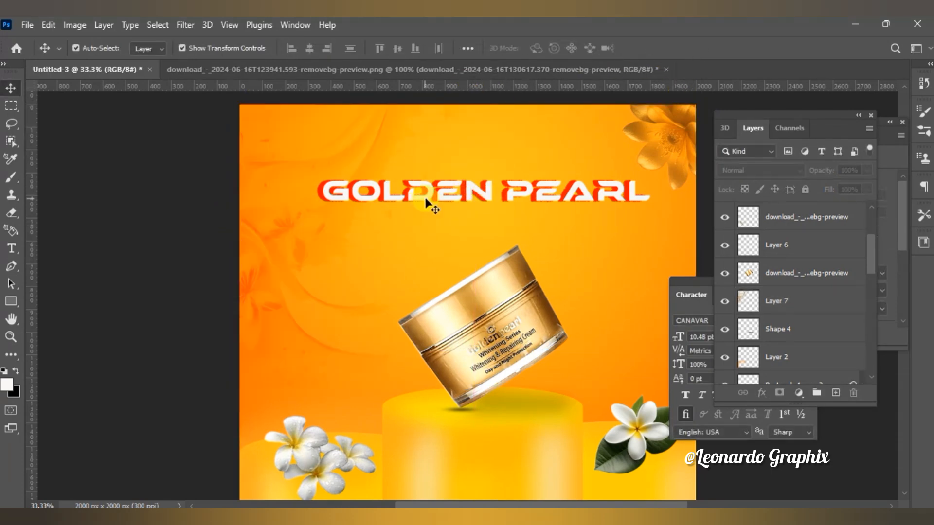
Step: Move the Golden Pearl title slightly up and to the left
mouse_move(427, 201)
mouse_down()
mouse_move(419, 174)
mouse_move(424, 191)
mouse_up()
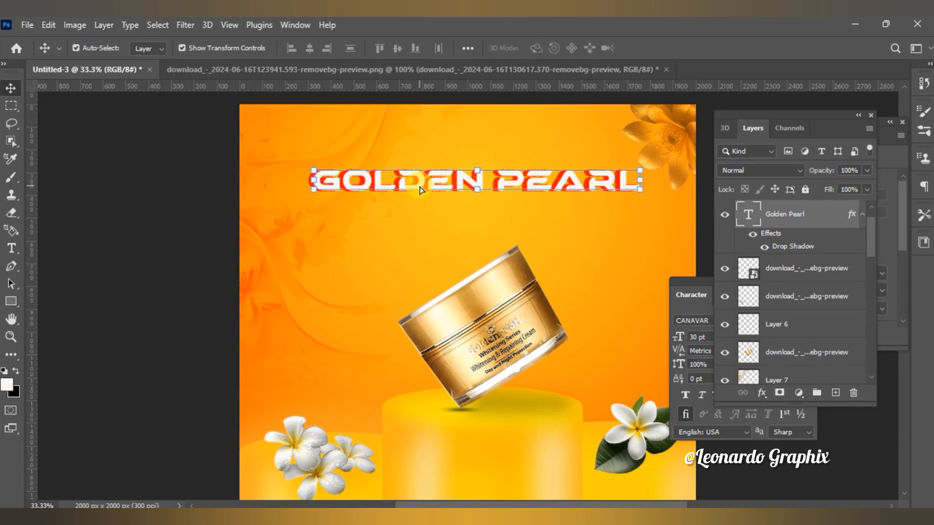
click(184, 189)
Step: Bring the golden 30% OFF graphic from the other document into the ad and place it to the left of the jar
drag(554, 297, 633, 207)
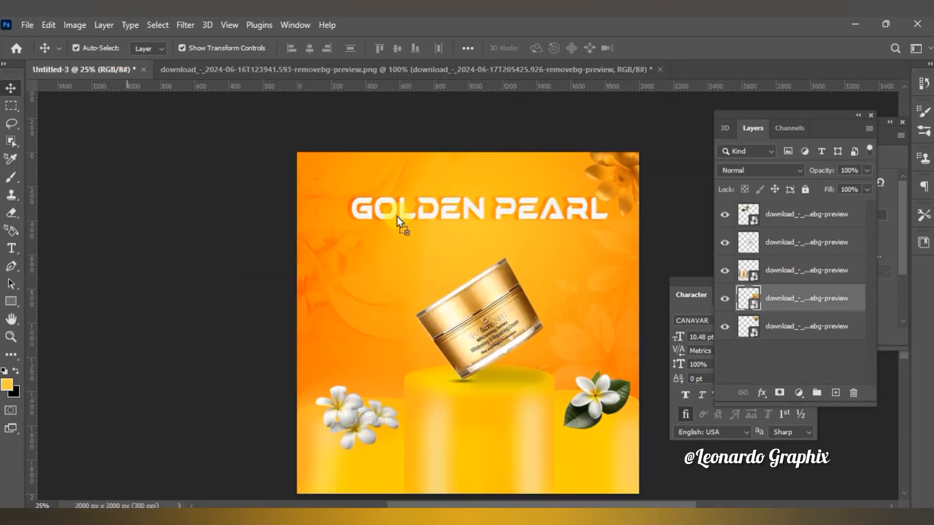
key(ctrl+t)
drag(606, 259, 384, 285)
click(679, 48)
click(596, 134)
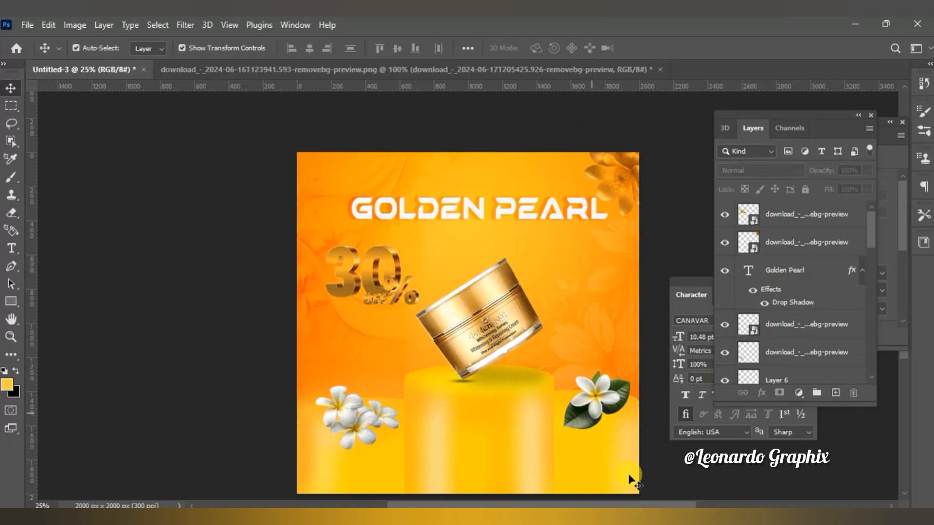
Step: Move the Golden Pearl title up and left, duplicate it just below, and change the copy's text to "Whitening Cream"
drag(503, 210, 468, 184)
alt+drag(558, 184, 606, 221)
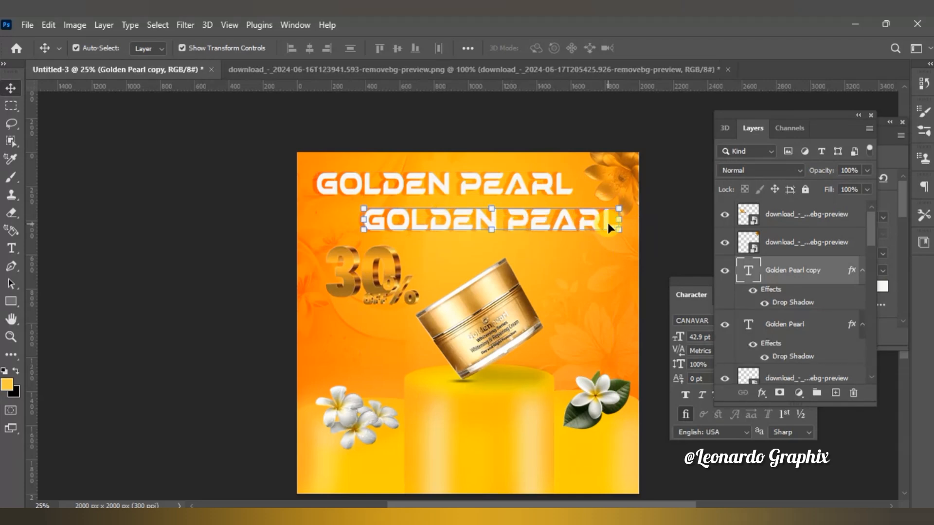
double_click(607, 221)
text(WHI)
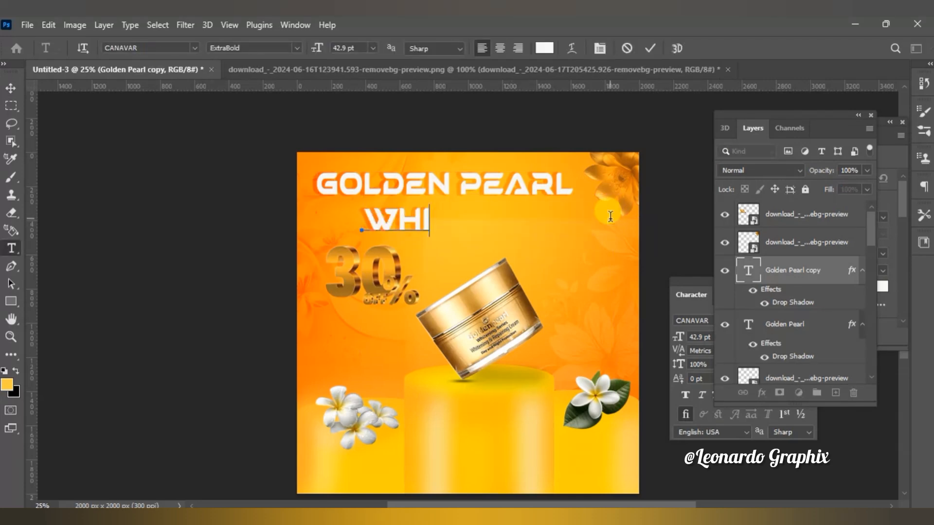
text(TENING CREAM)
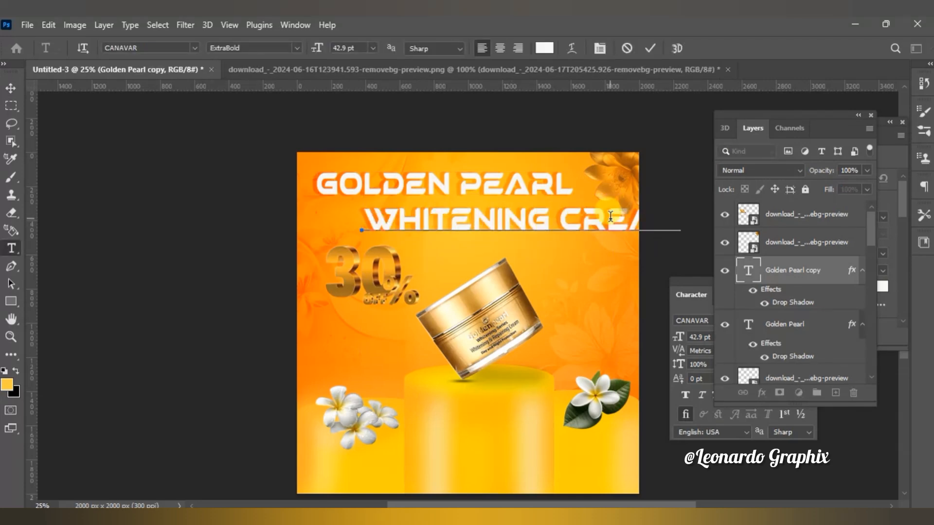
Step: Shrink the Whitening Cream subtitle to fit under the right part of the title, and nudge Golden Pearl down towards it
click(10, 88)
drag(679, 232, 551, 222)
drag(510, 187, 509, 193)
click(664, 227)
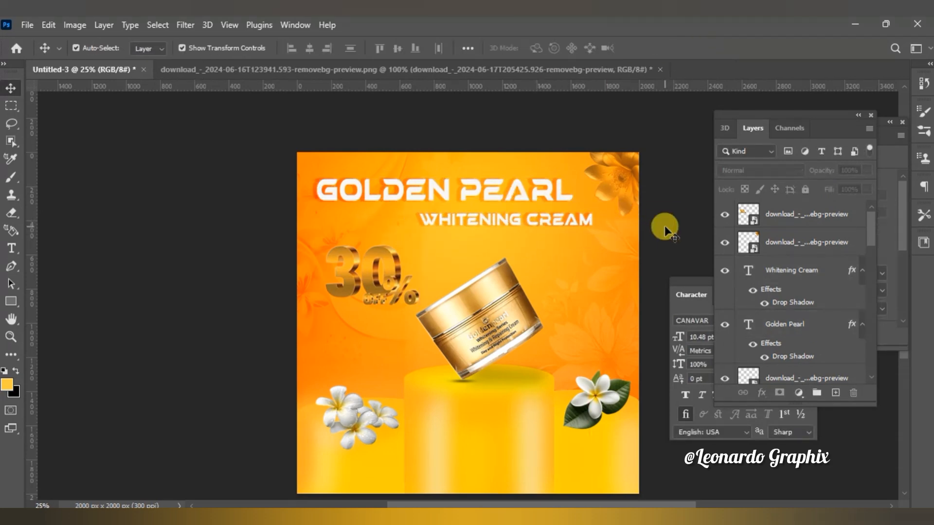